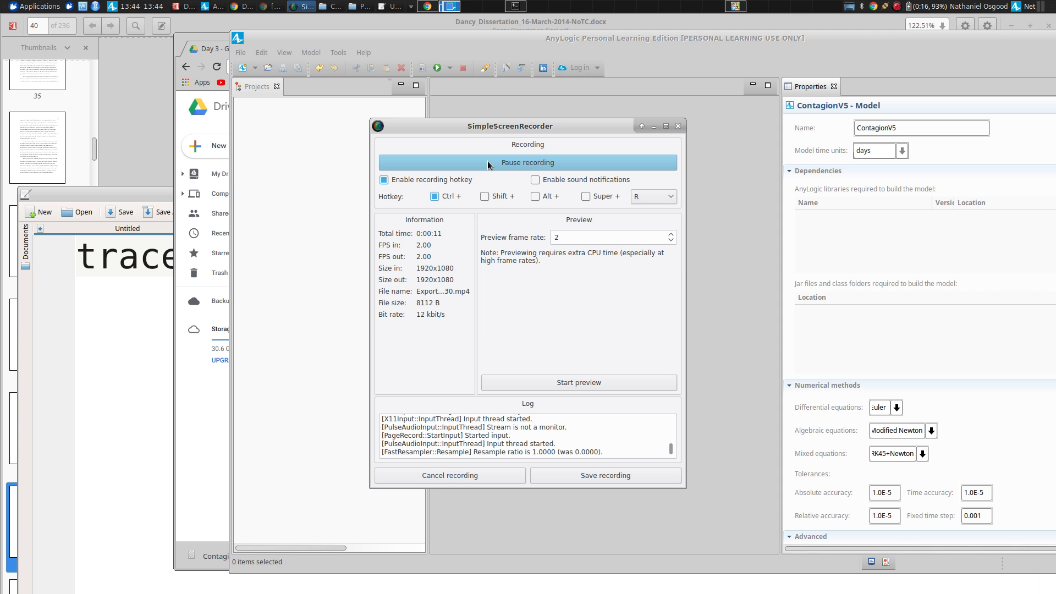
Switch to AnyLogic and open the recently used ContagionV5 model.
key(alt+Tab)
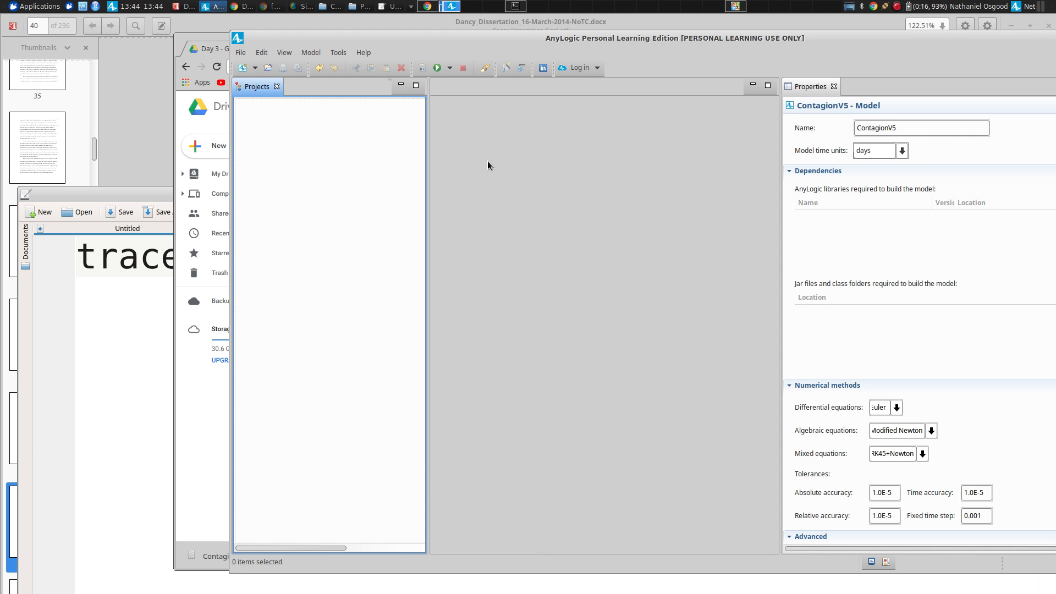
key(alt+f)
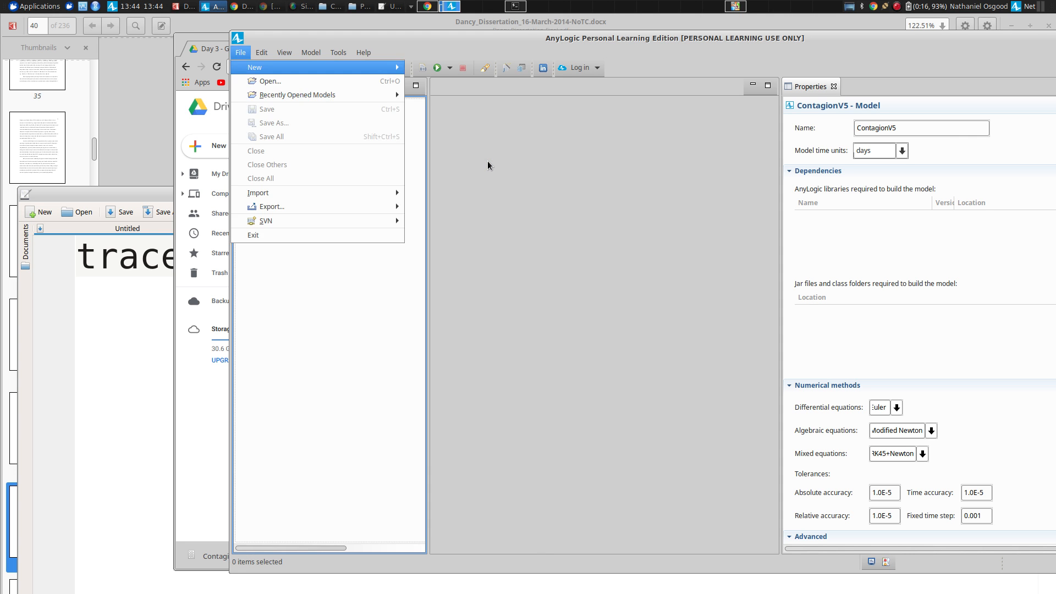
key(Right)
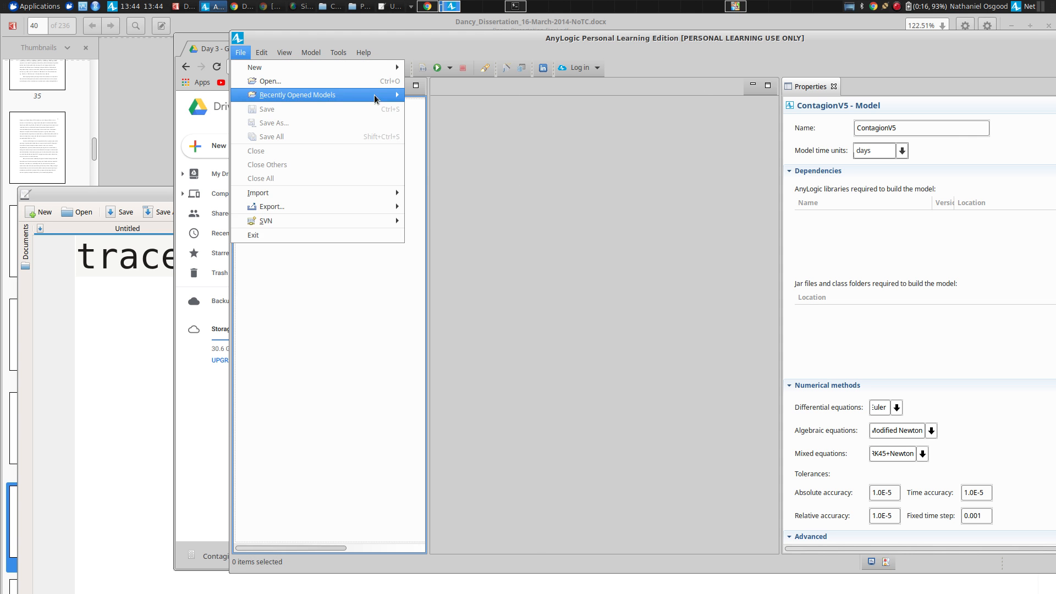
mouse_move(374, 95)
click(451, 95)
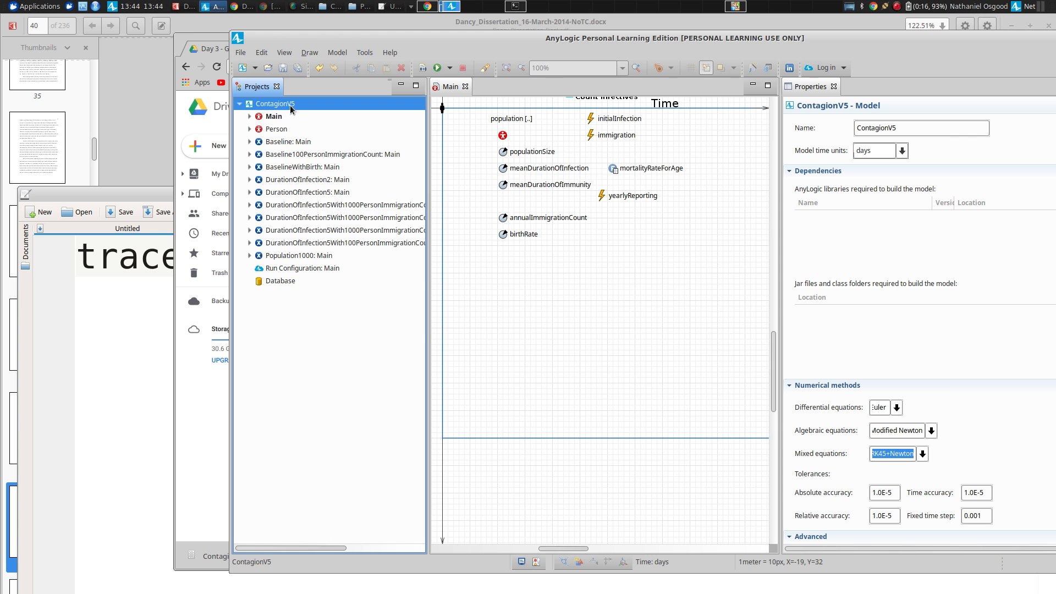
Maximize the AnyLogic window and widen the Main diagram area by narrowing the Properties view.
key(alt+Tab)
key(alt+Tab)
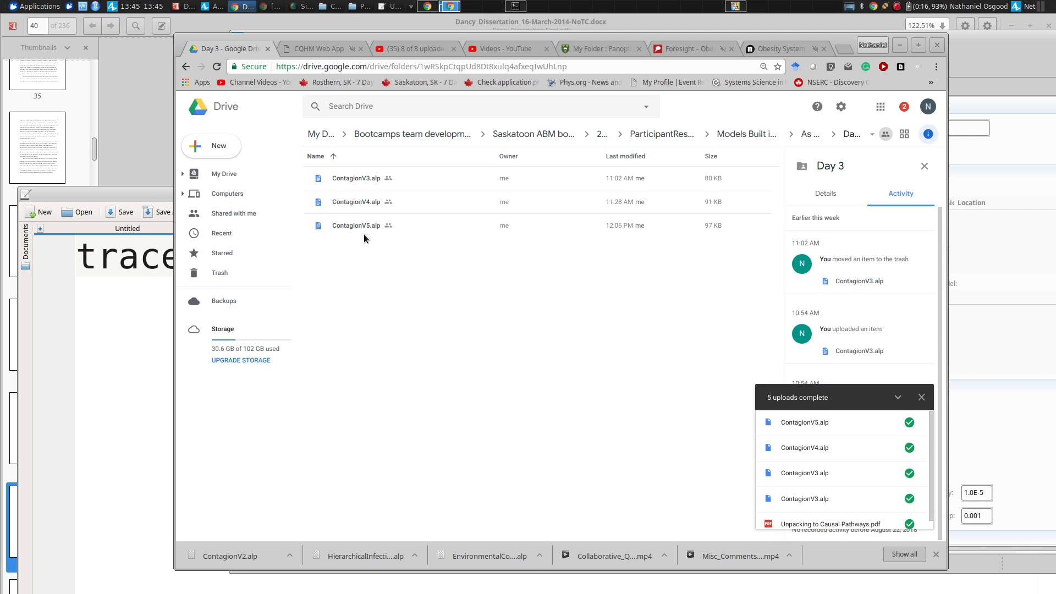
key(alt+Tab)
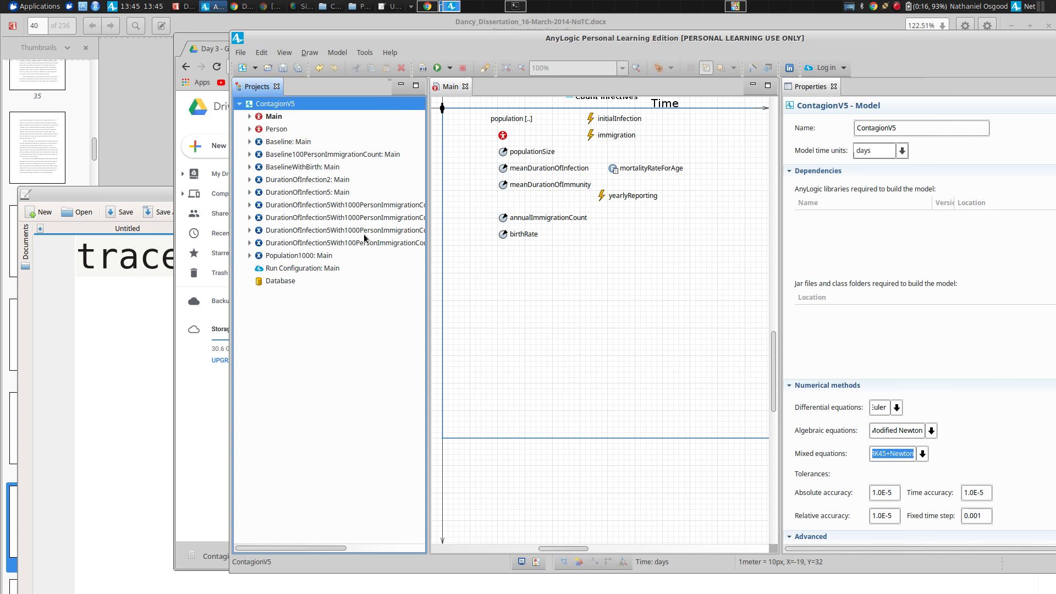
double_click(356, 38)
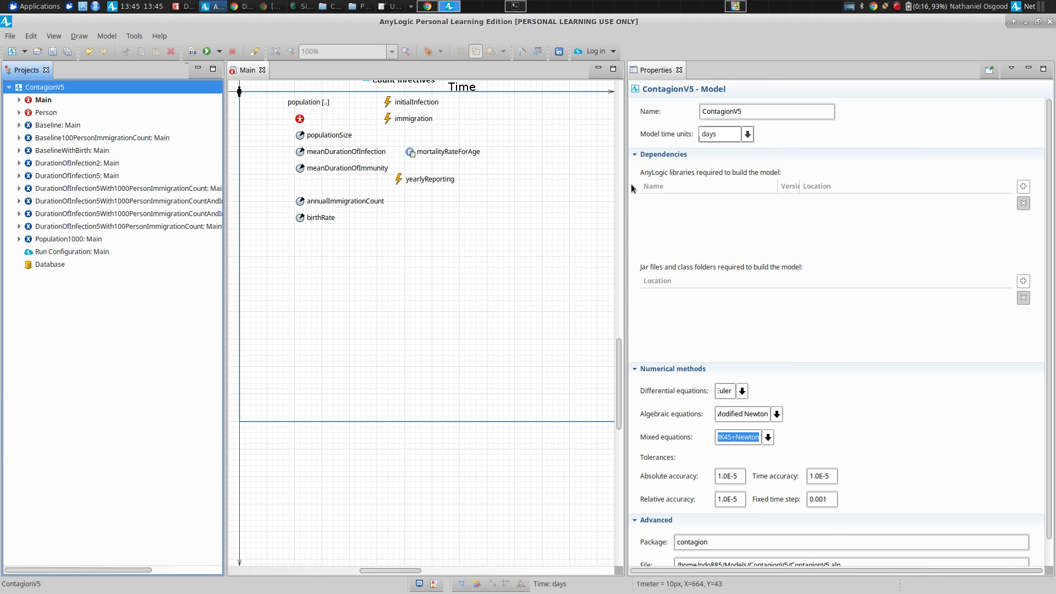
drag(626, 182, 784, 165)
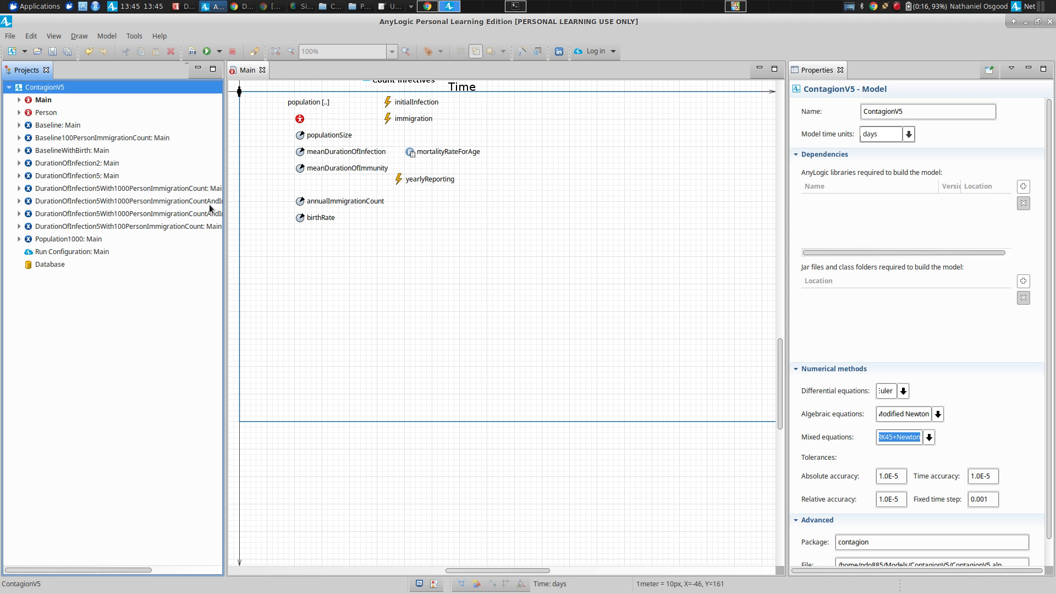
Append + ", infective" to the traceln message in the yearlyReporting event's action on the Main diagram.
right_click(73, 131)
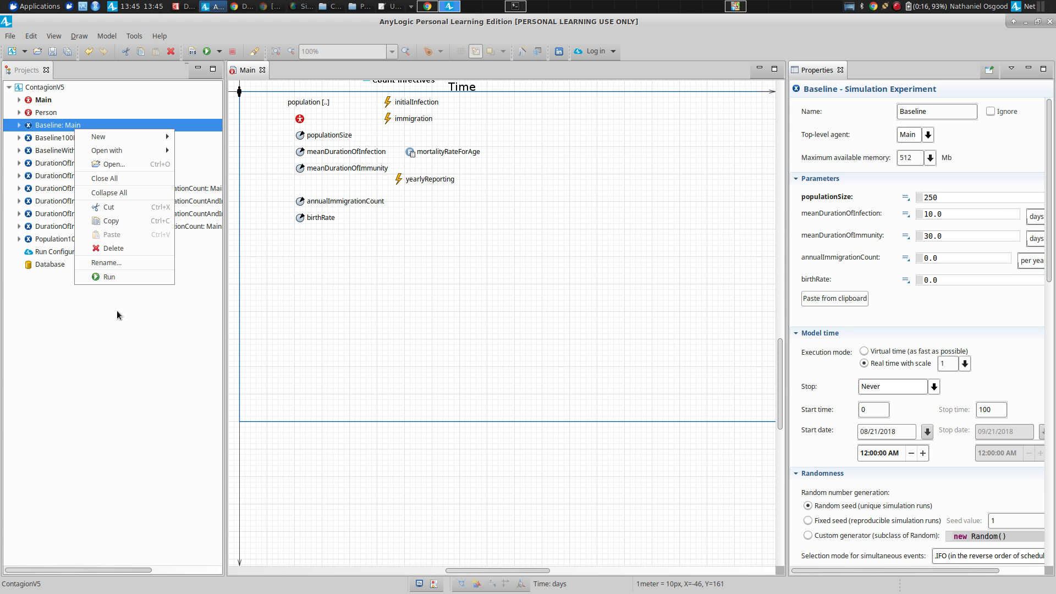
key(Escape)
drag(781, 378, 778, 313)
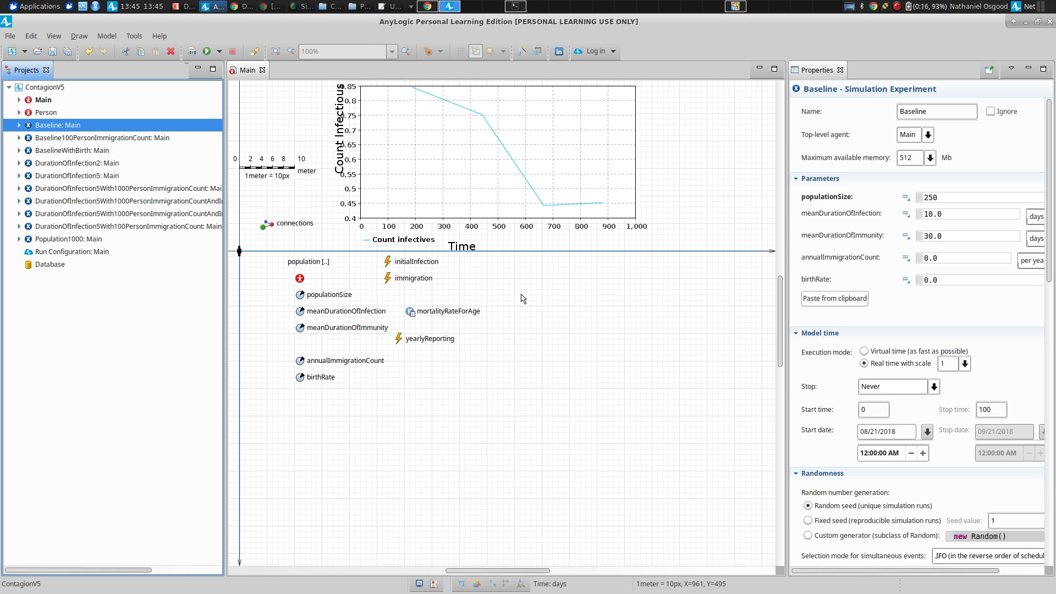
click(399, 343)
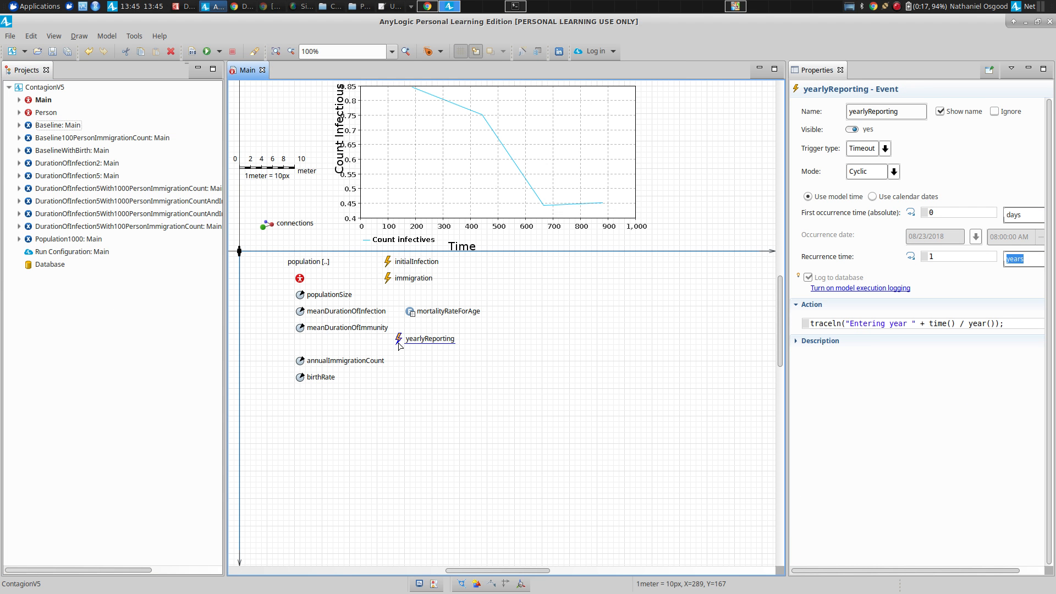
click(1014, 325)
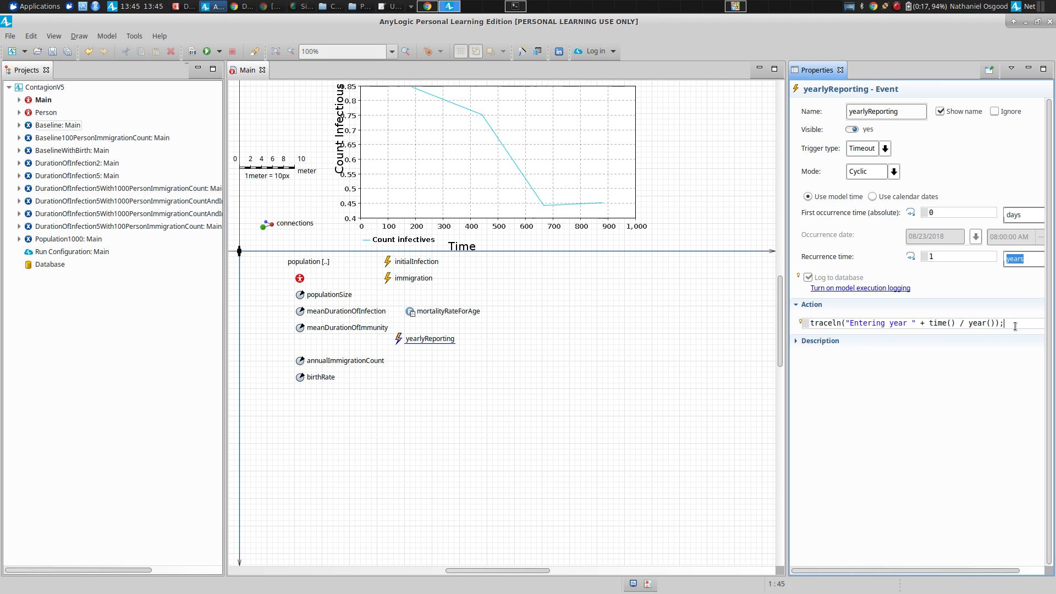
key(Return)
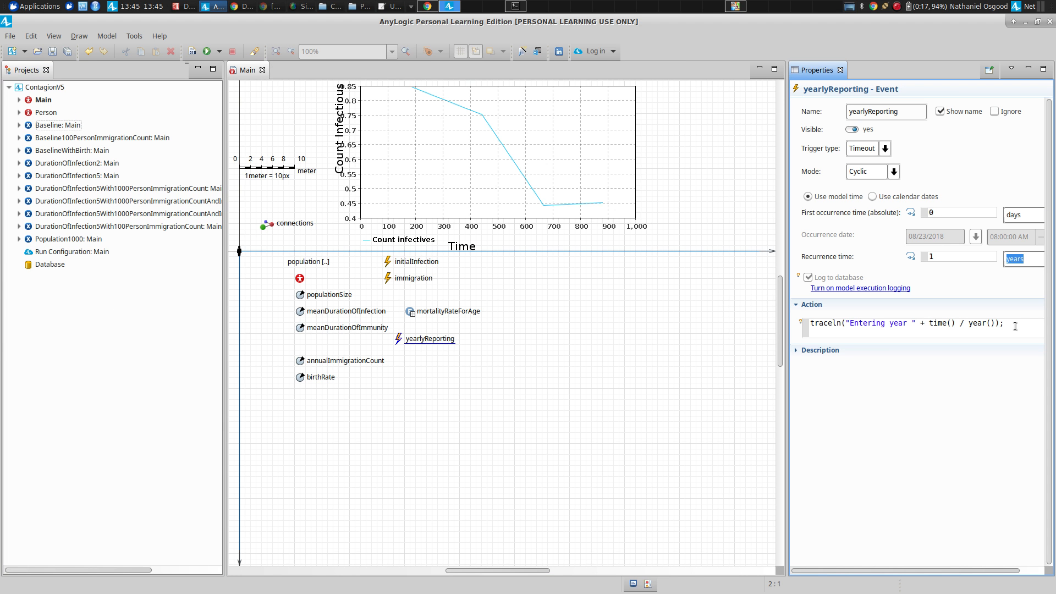
click(1015, 326)
text(+ ",  infective)
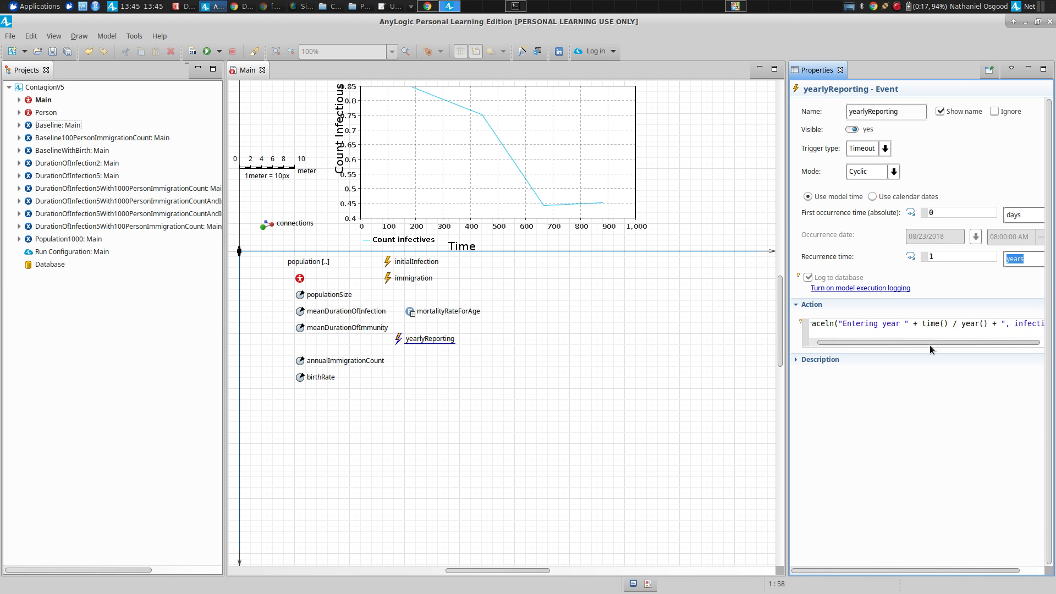
Widen the Properties view and finish the traceln expression with a colon in the label and + this.population.countInfectious().
drag(938, 343, 951, 343)
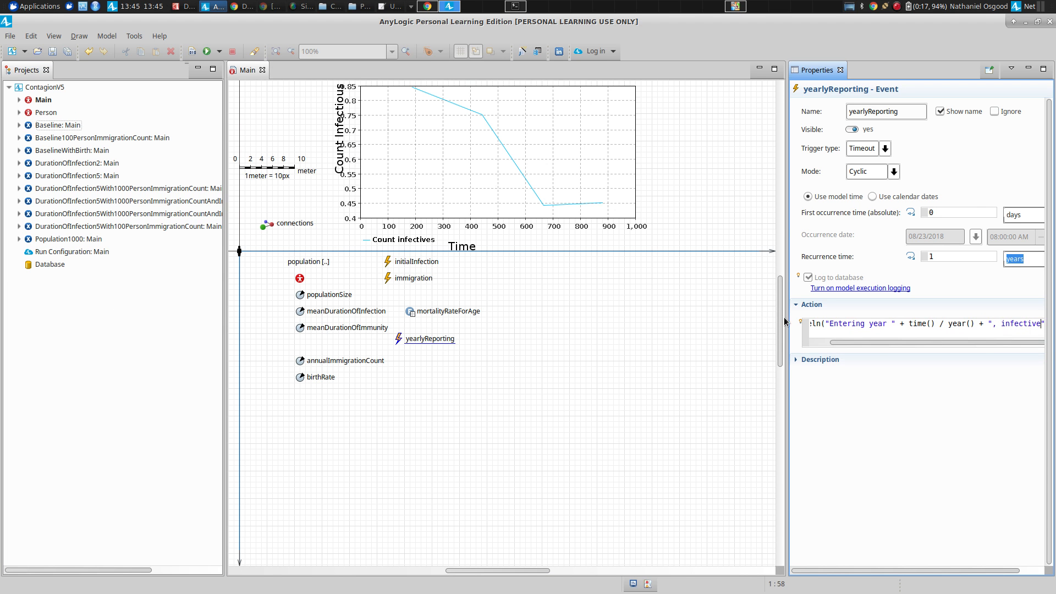
drag(785, 321, 584, 321)
text(:")
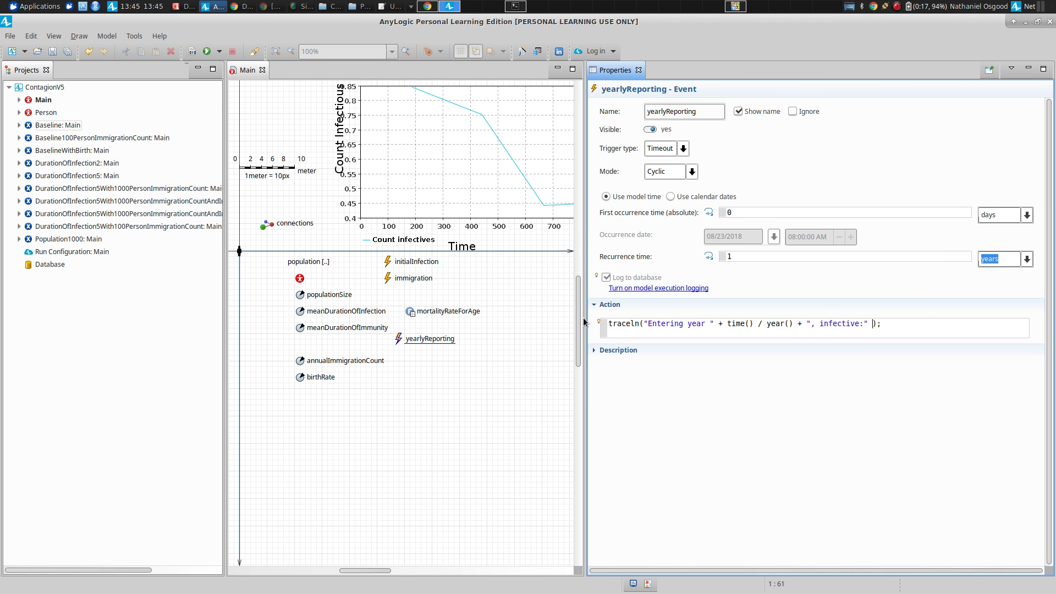
text( + this.population.count)
key(ctrl+space)
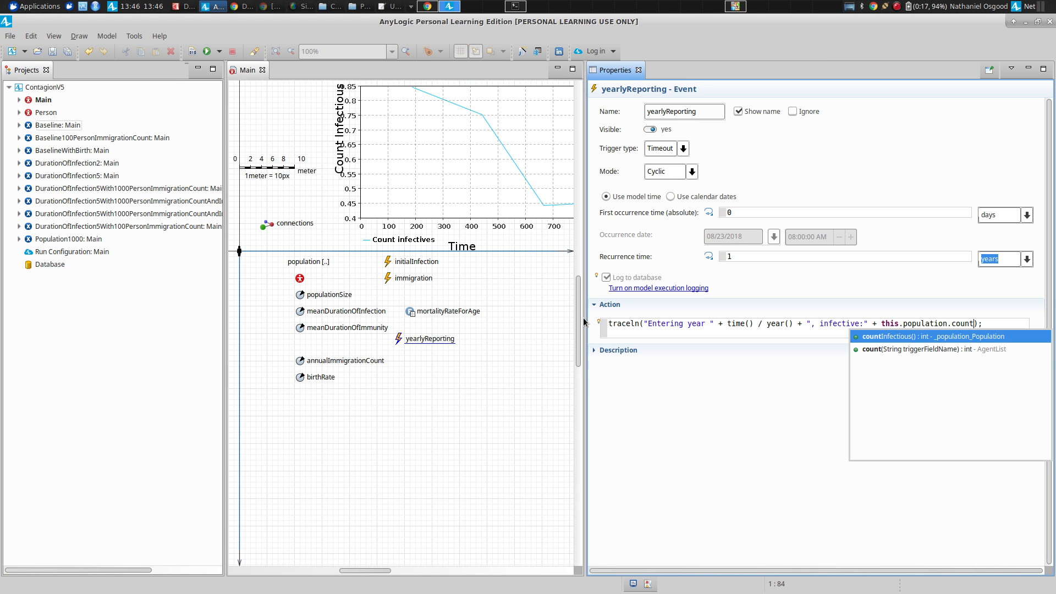
key(Return)
Copy the yearlyReporting event's whole action code and paste it over the existing text in the untitled Kate document.
key(ctrl+a)
key(ctrl+c)
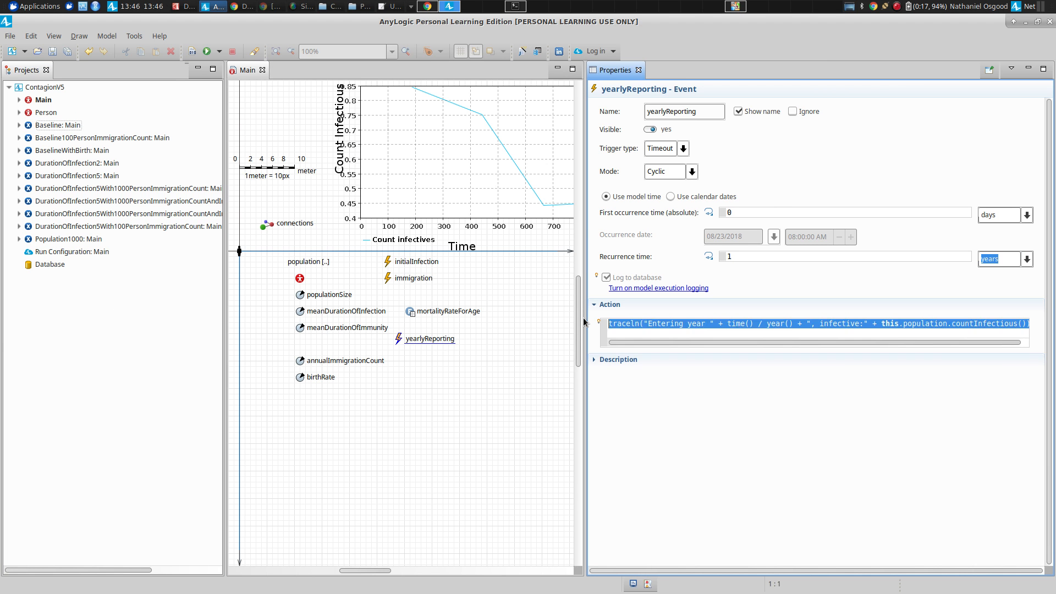
key(alt+Tab)
key(alt+Tab)
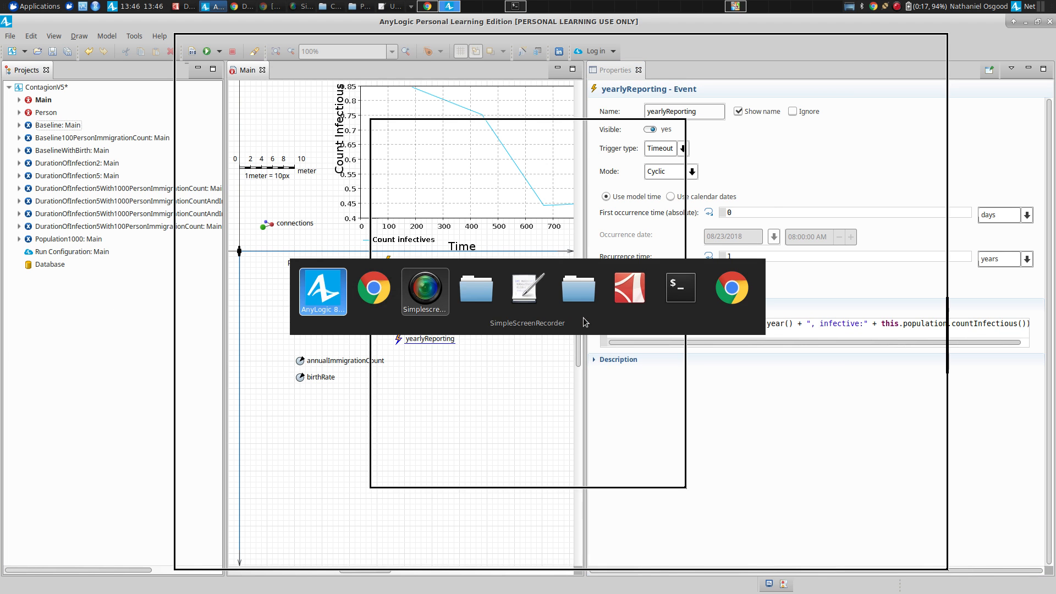
key(alt+shift+Tab)
key(alt+Tab)
key(alt+Tab)
key(alt+Tab)
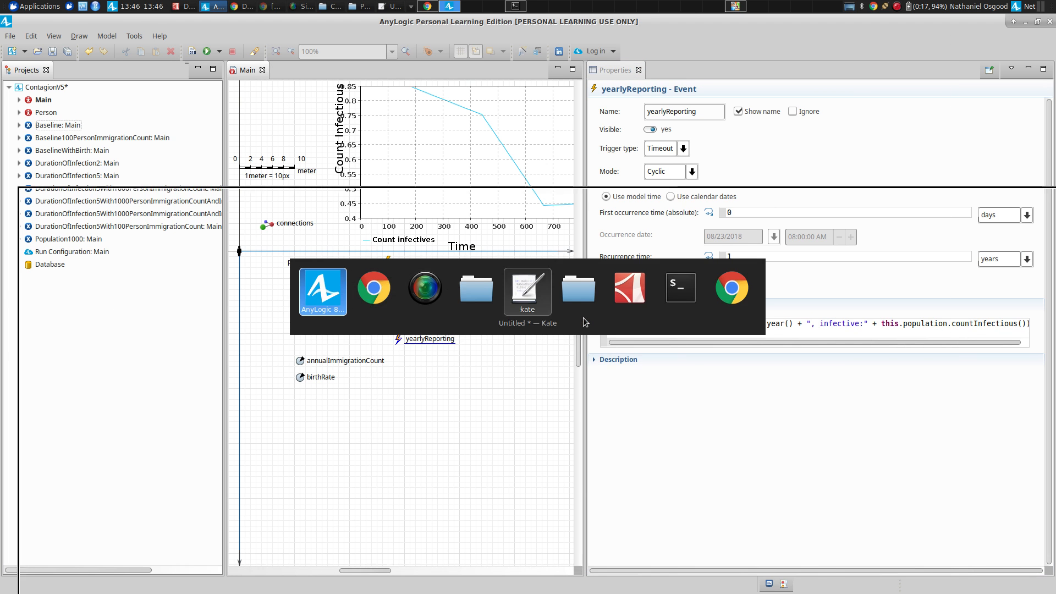
key(ctrl+a)
key(ctrl+v)
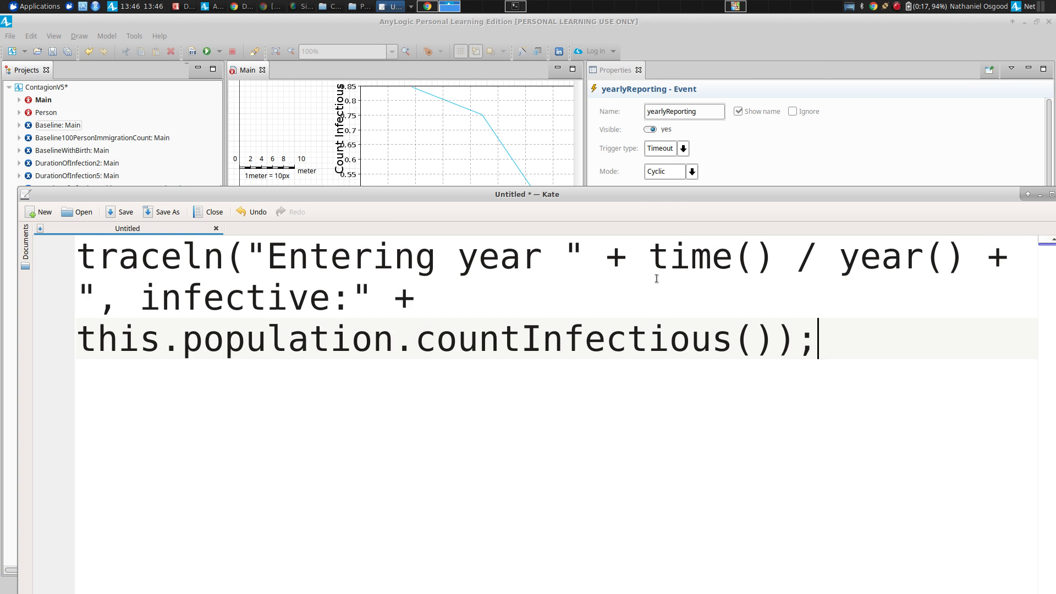
Examine the parts of the pasted traceln expression in Kate and check the population's countInfectious statistic in AnyLogic.
drag(987, 256, 914, 365)
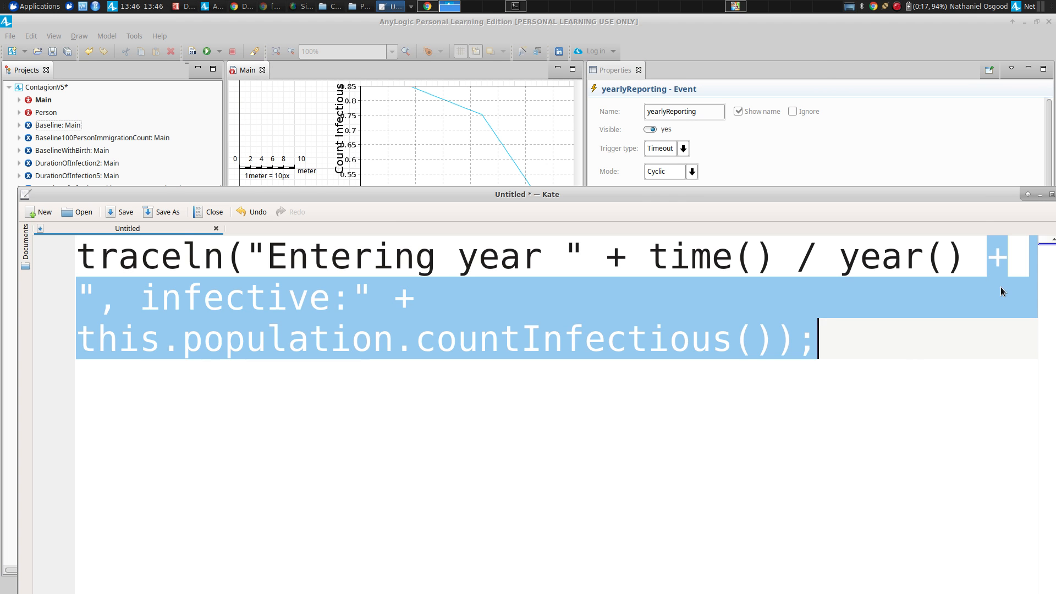
click(88, 293)
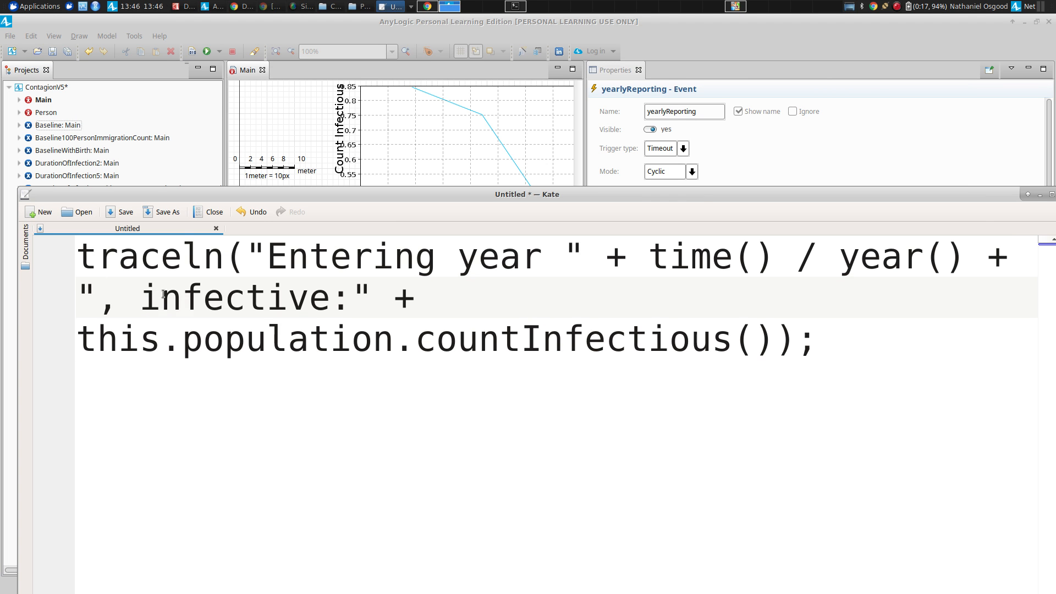
drag(163, 294, 310, 297)
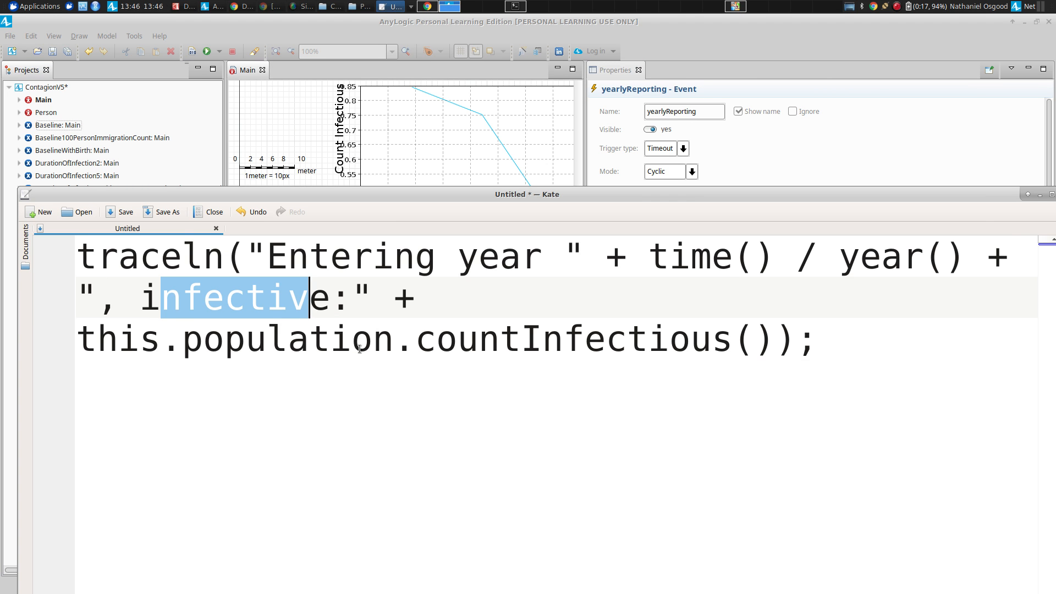
double_click(723, 299)
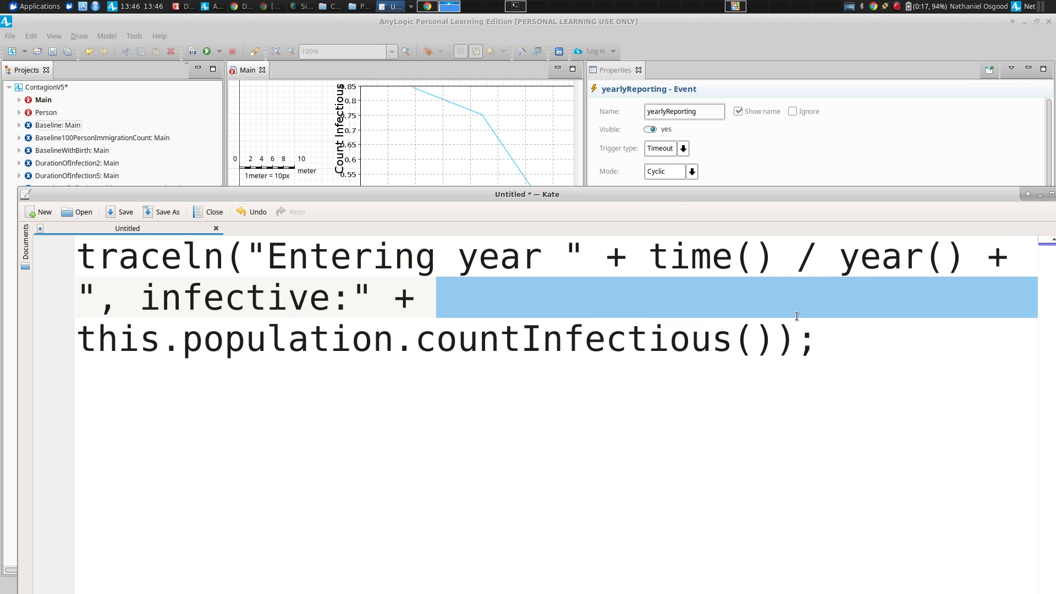
drag(796, 316, 94, 347)
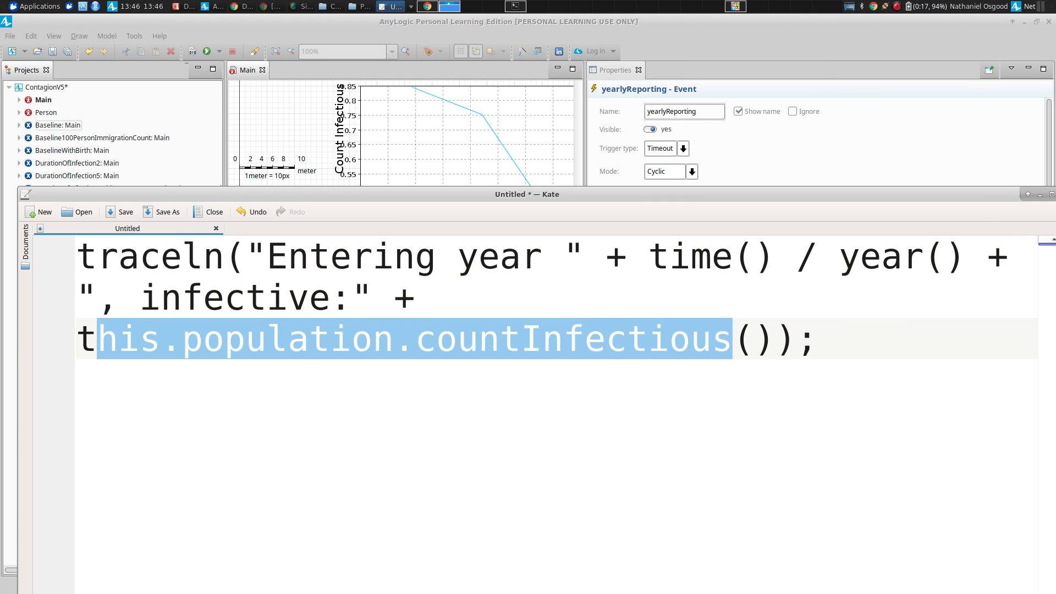
double_click(554, 345)
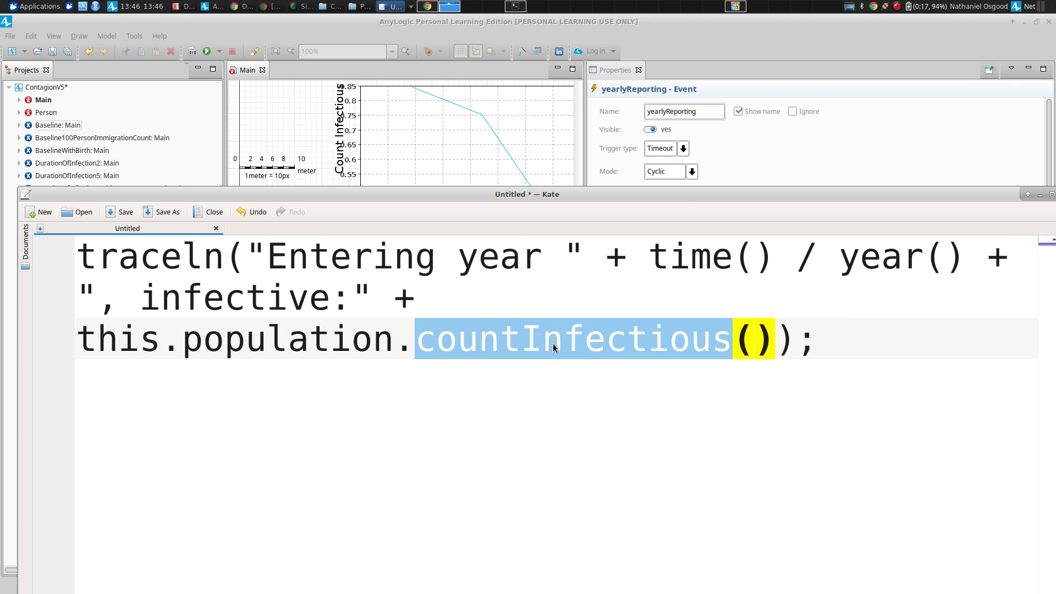
double_click(278, 330)
key(alt+Tab)
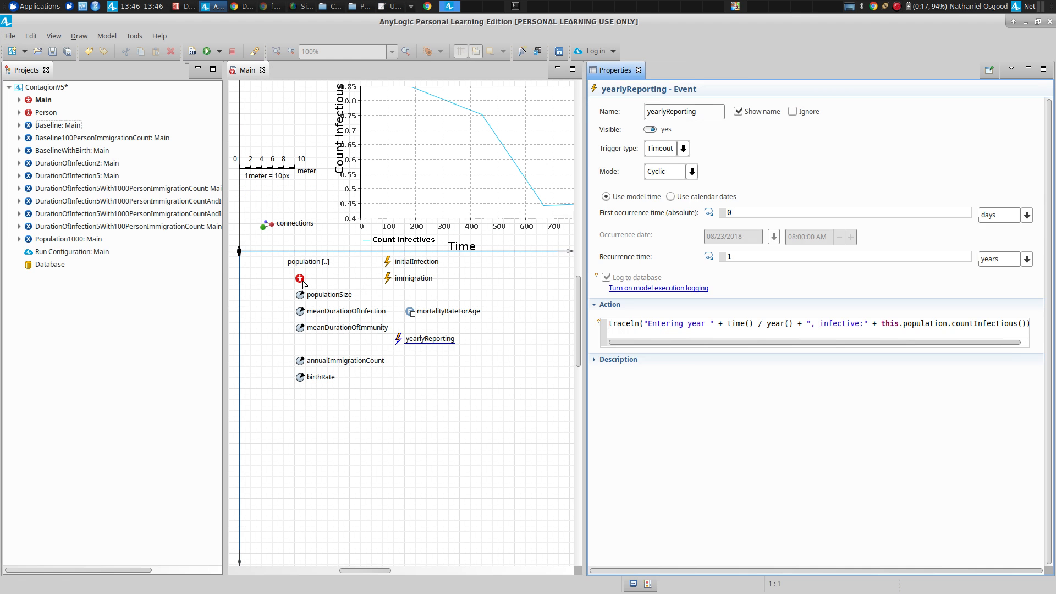
click(302, 281)
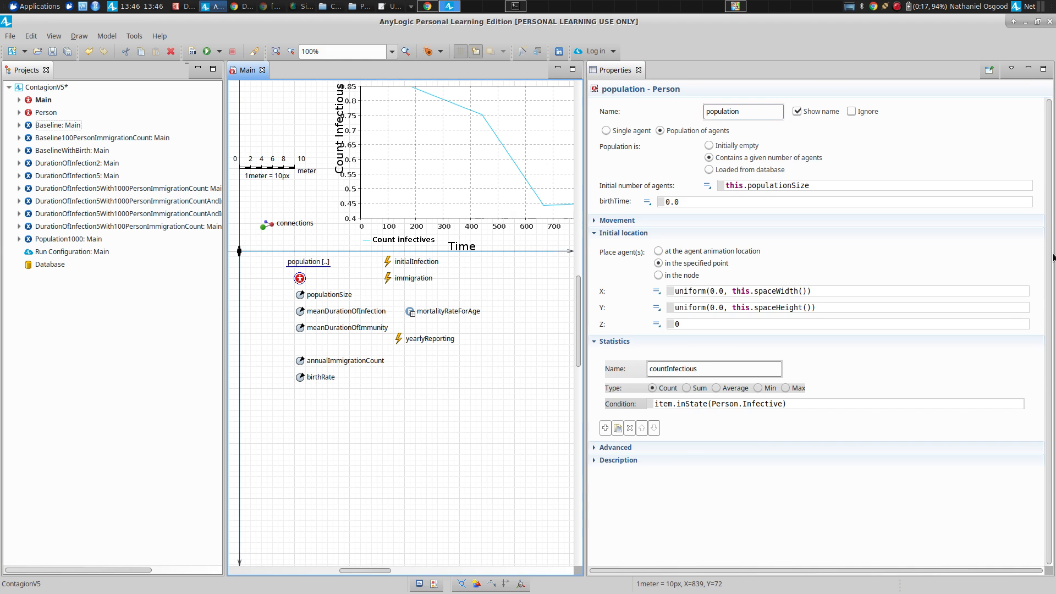
key(alt+Tab)
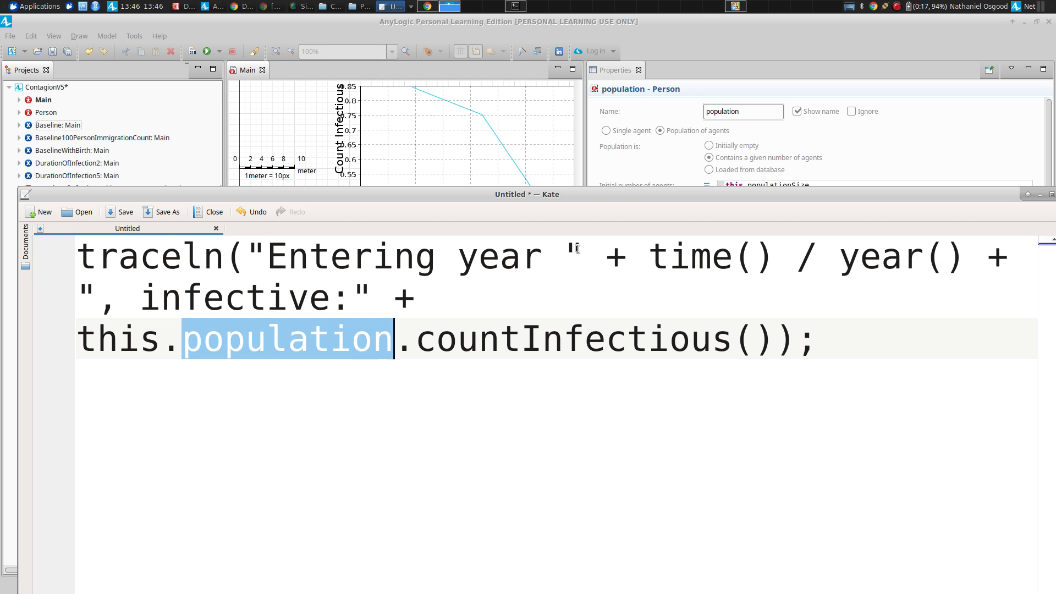
key(alt+Tab)
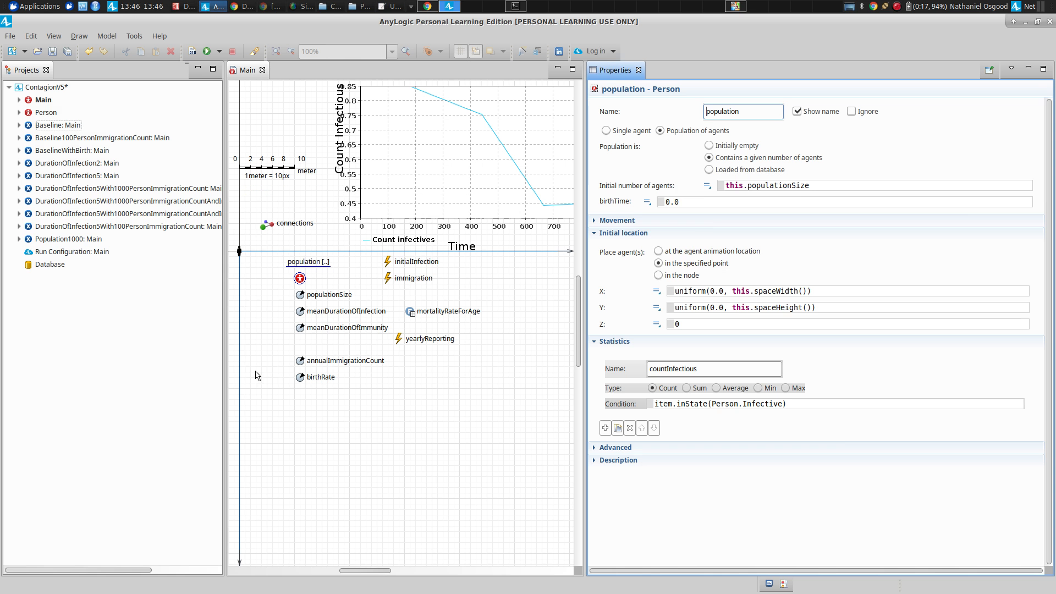
Save the ContagionV5 model and run the Baseline experiment.
key(ctrl+s)
right_click(57, 127)
key(Escape)
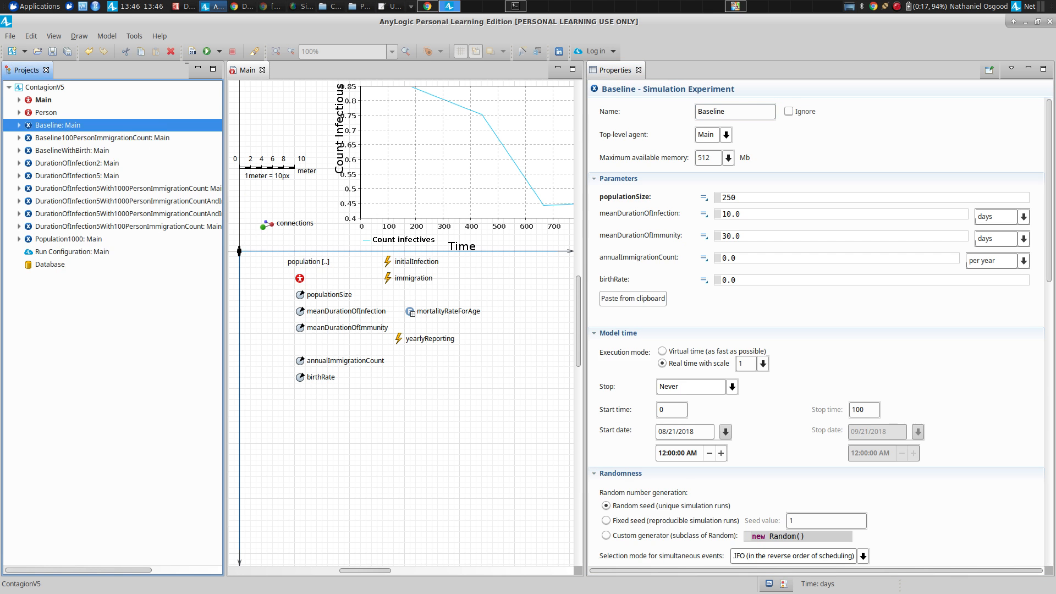
click(55, 108)
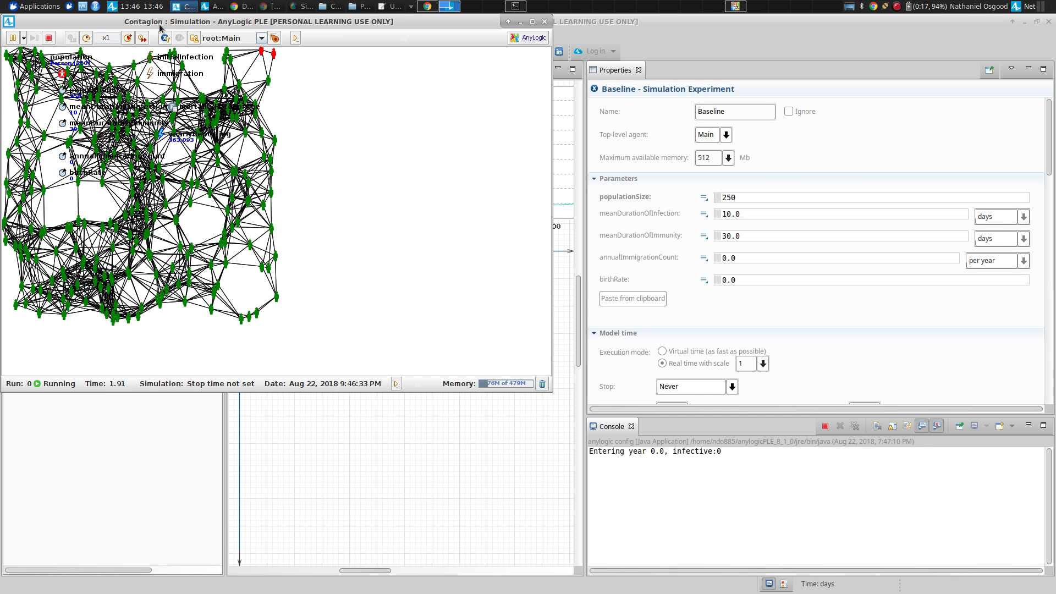
Raise the running simulation's speed to x250.
click(130, 39)
click(131, 39)
click(130, 39)
click(131, 39)
click(131, 39)
click(131, 39)
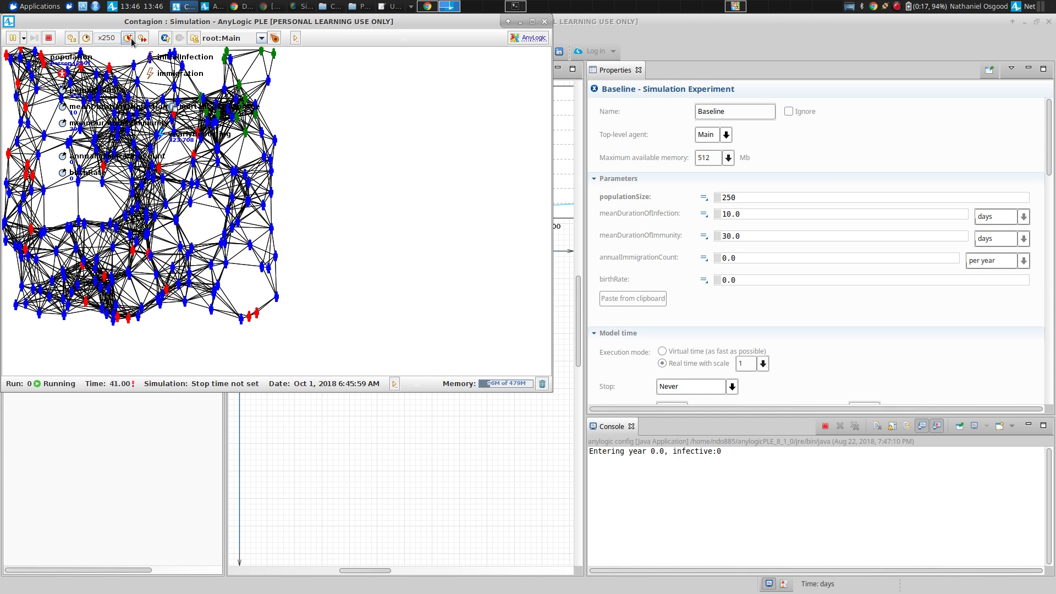
click(131, 39)
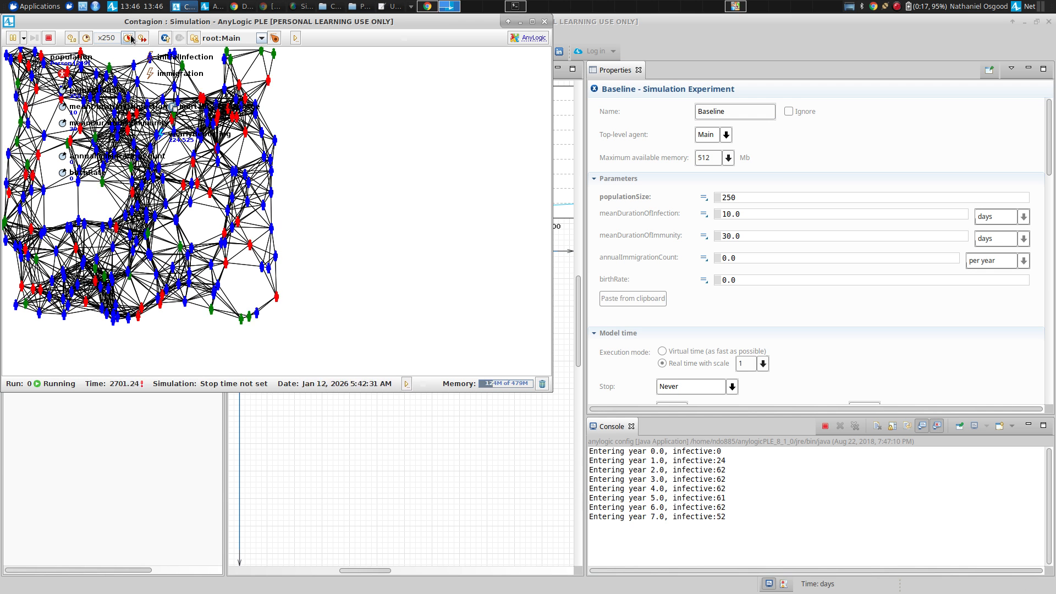
Switch the running simulation to virtual time mode to generate many yearly reports, and close the simulation window.
click(142, 36)
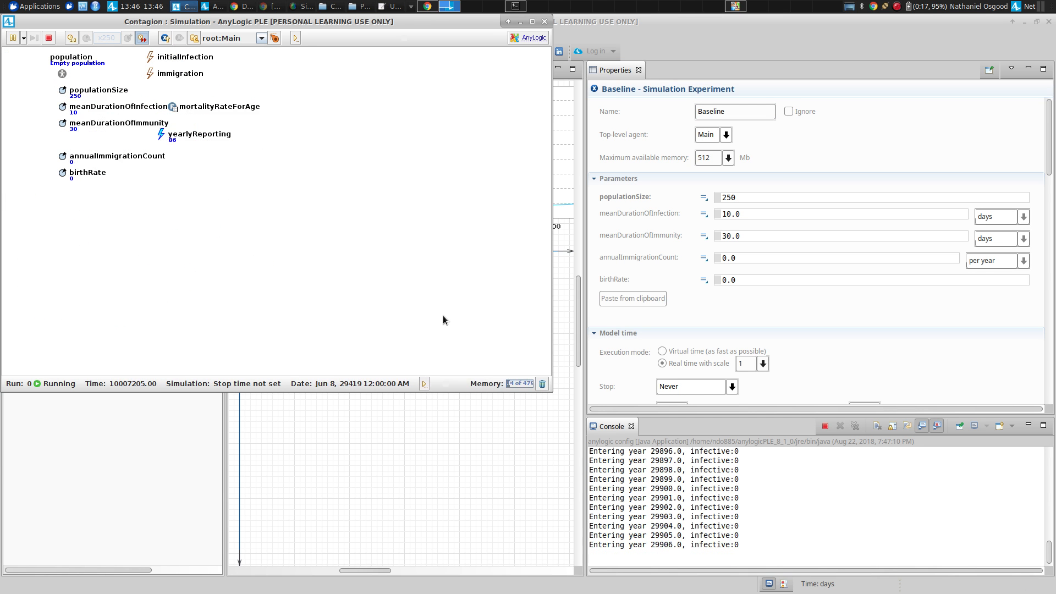
click(544, 21)
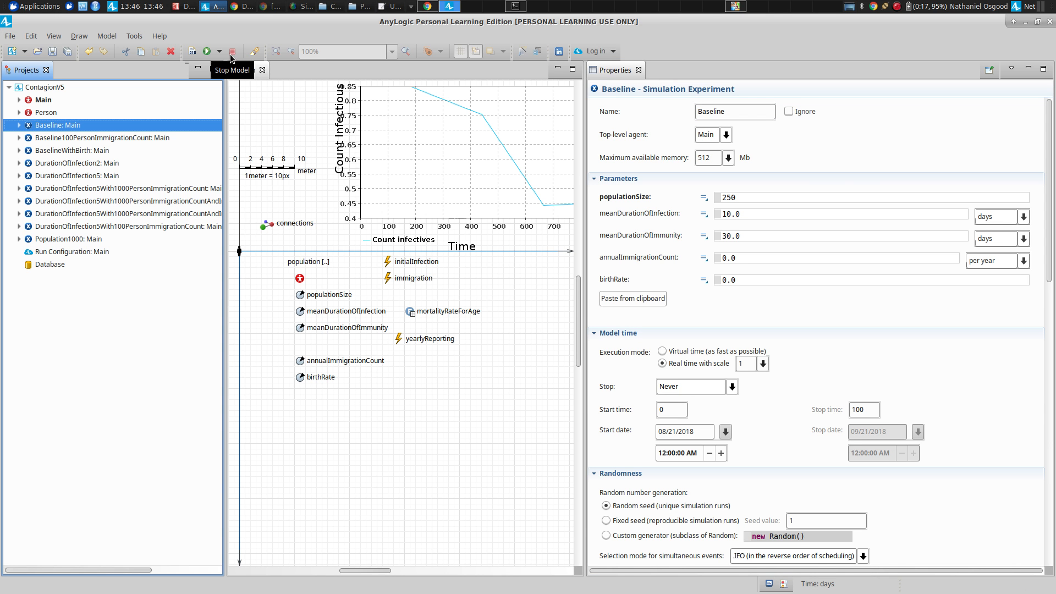
Start a new run of the Baseline experiment.
right_click(44, 125)
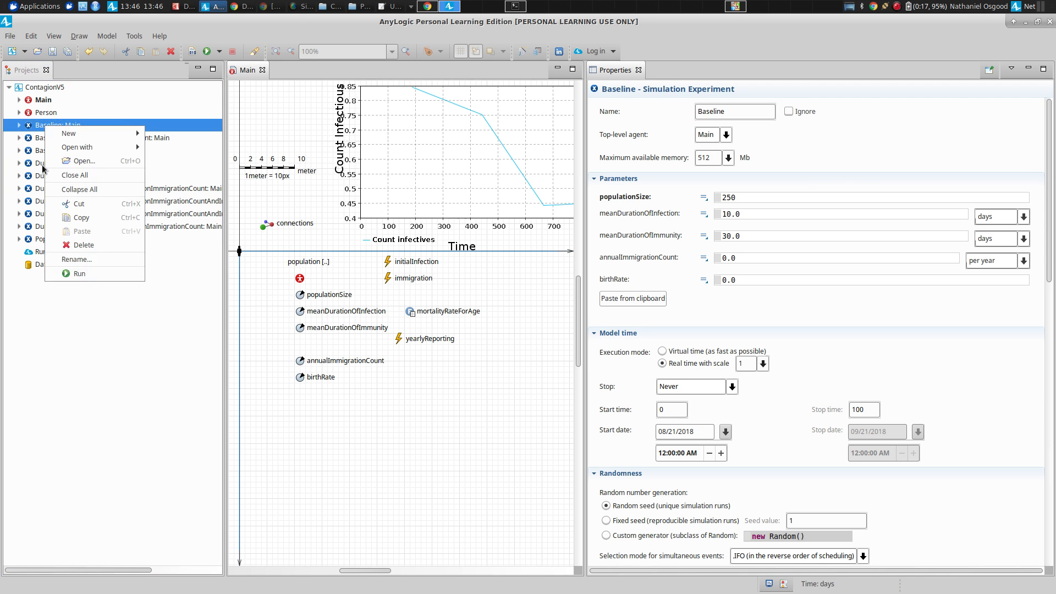
click(78, 274)
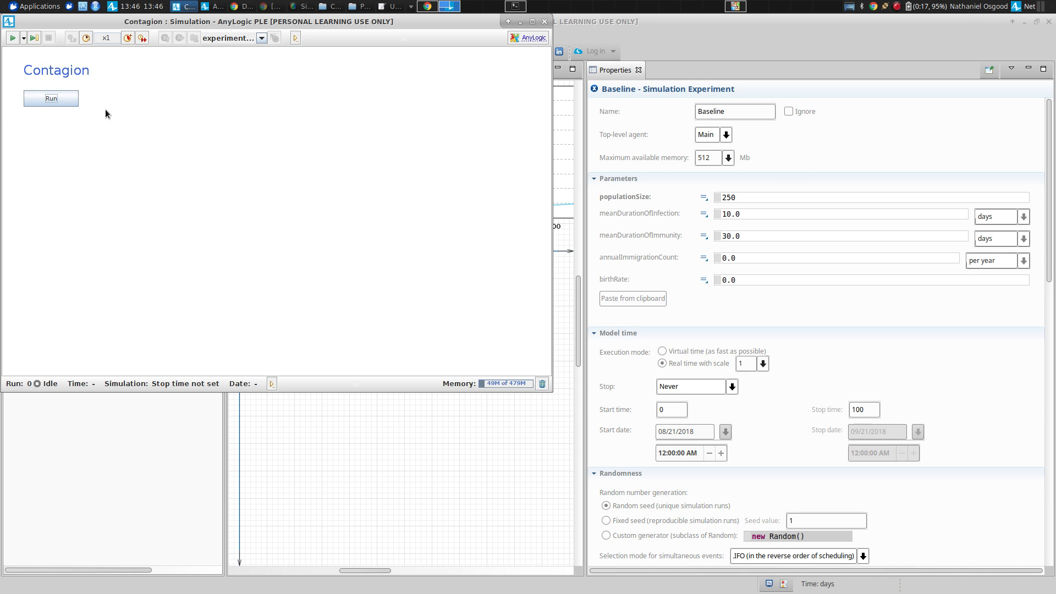
click(47, 98)
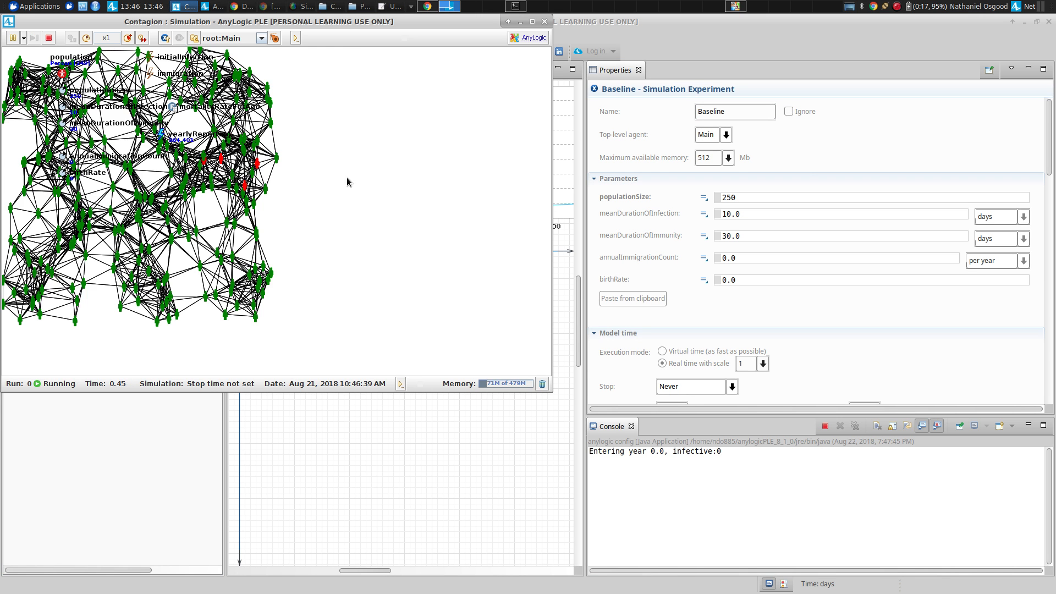
Raise the simulation's speed to x5 and bring the Count Infectious chart into view.
drag(347, 177, 355, 259)
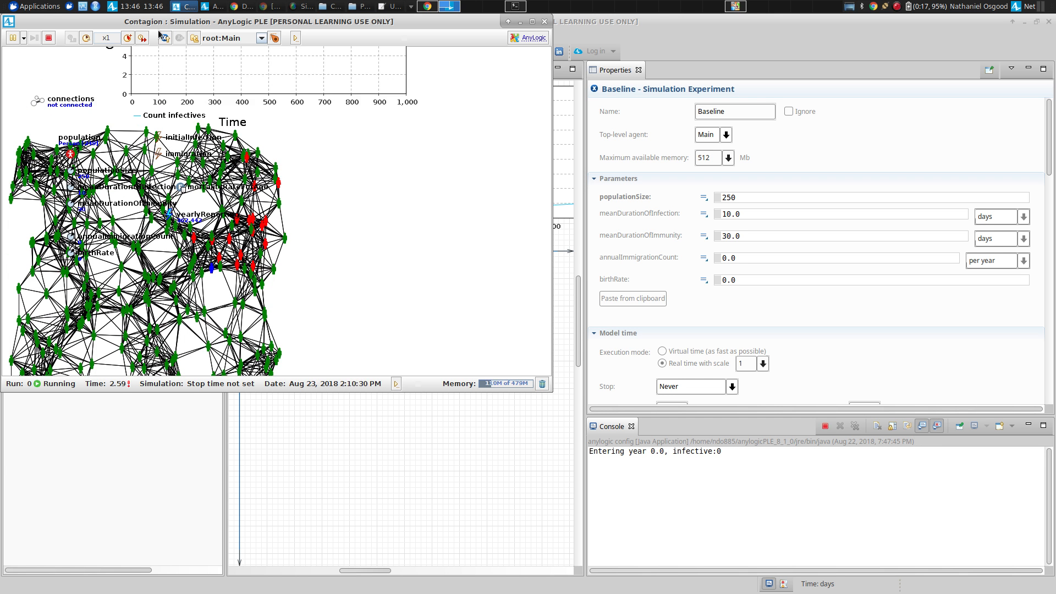
click(127, 37)
click(127, 37)
drag(365, 164, 378, 279)
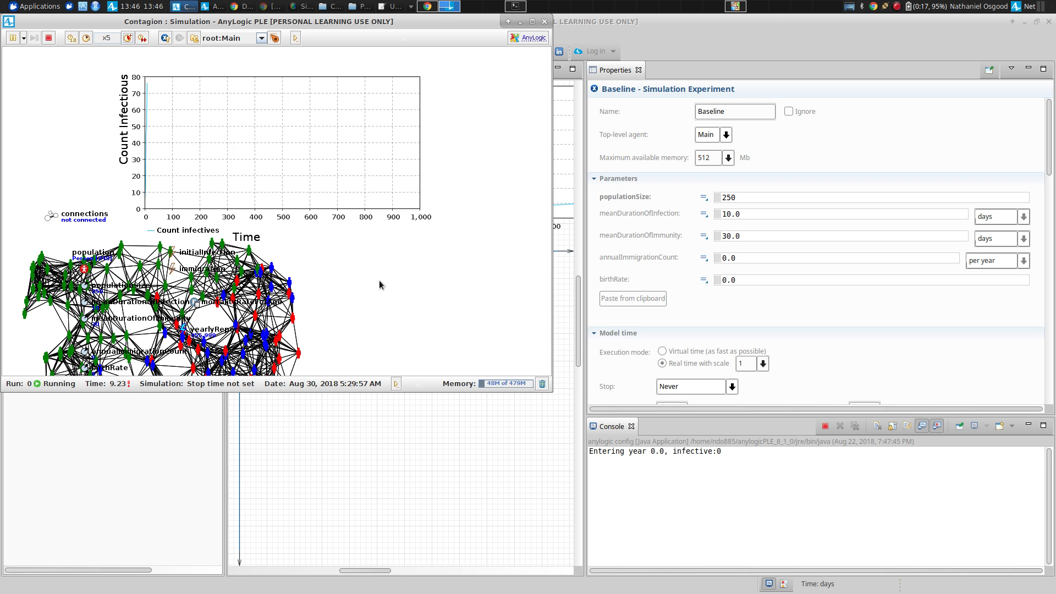
Copy all data of the Count Infectious chart from the running simulation to the clipboard.
right_click(233, 139)
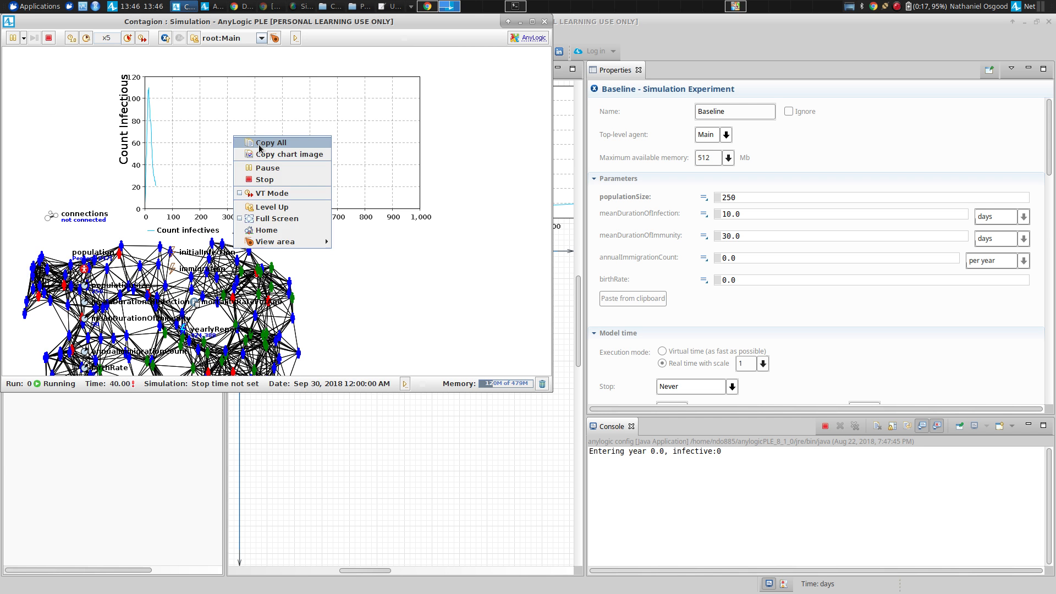
click(259, 144)
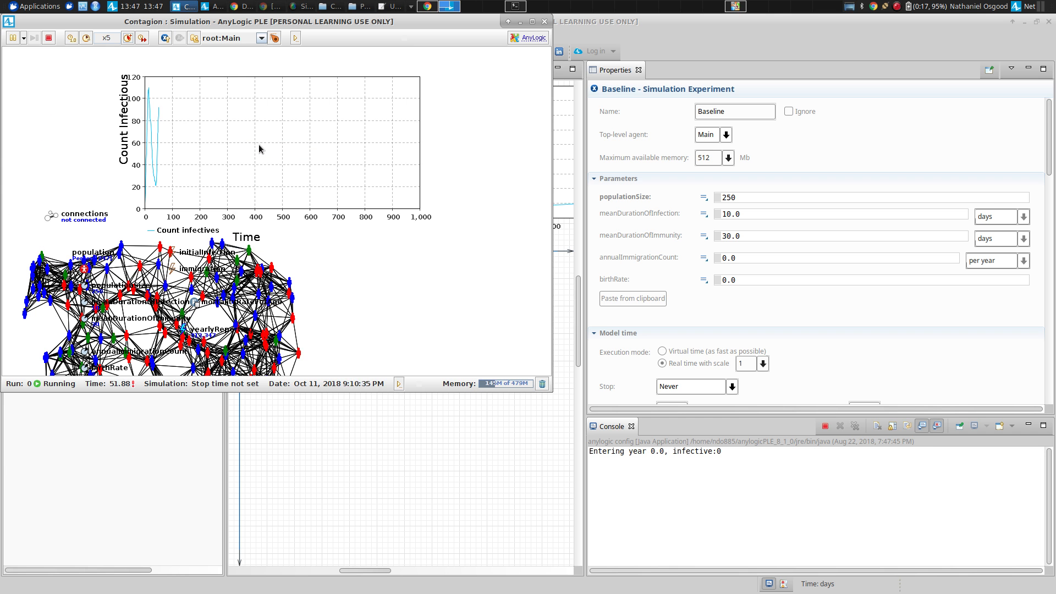
right_click(233, 108)
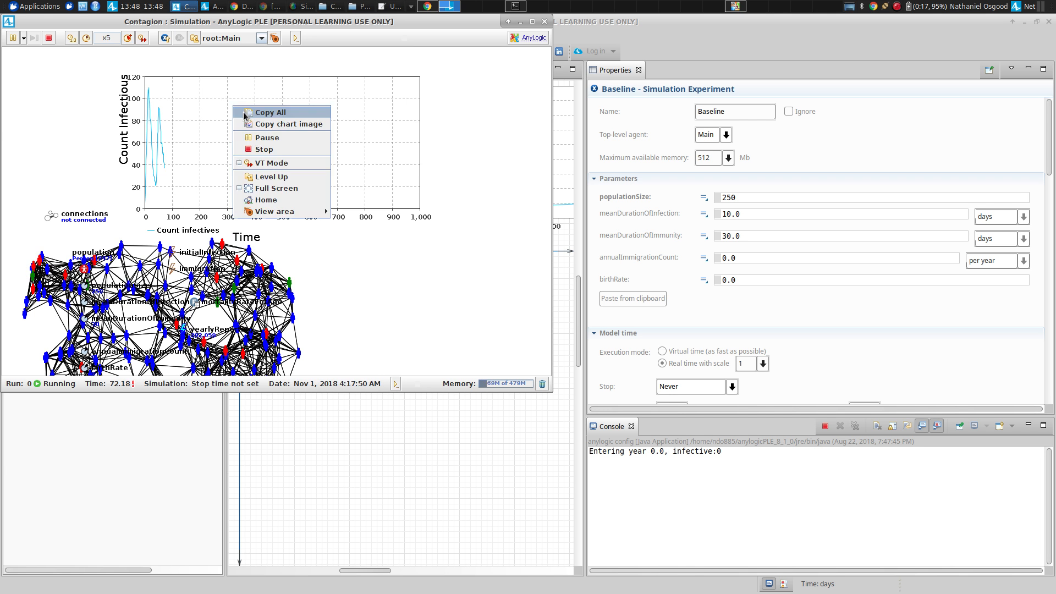
click(244, 111)
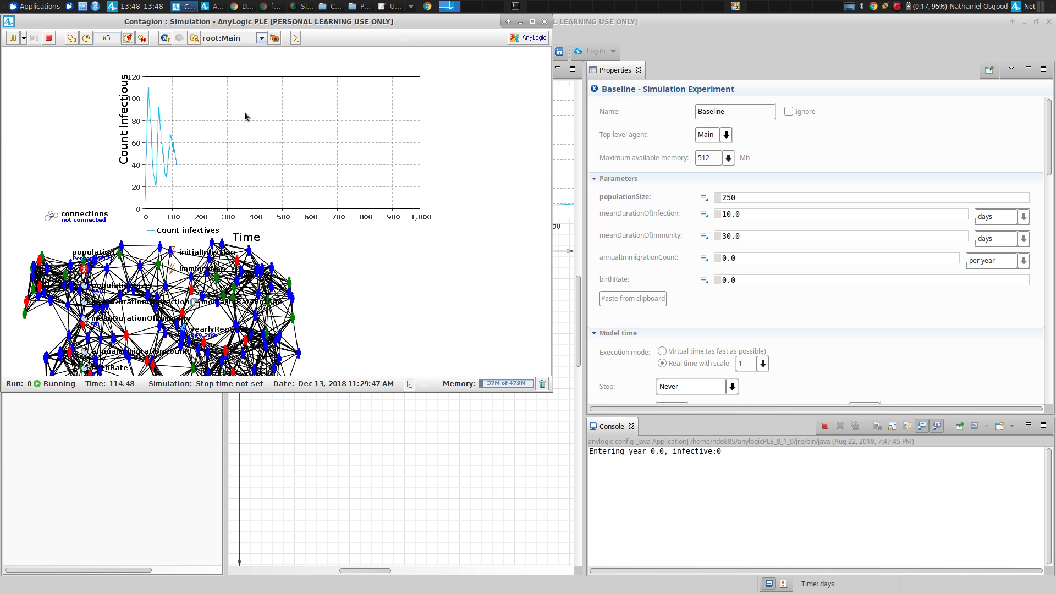
right_click(244, 111)
click(264, 114)
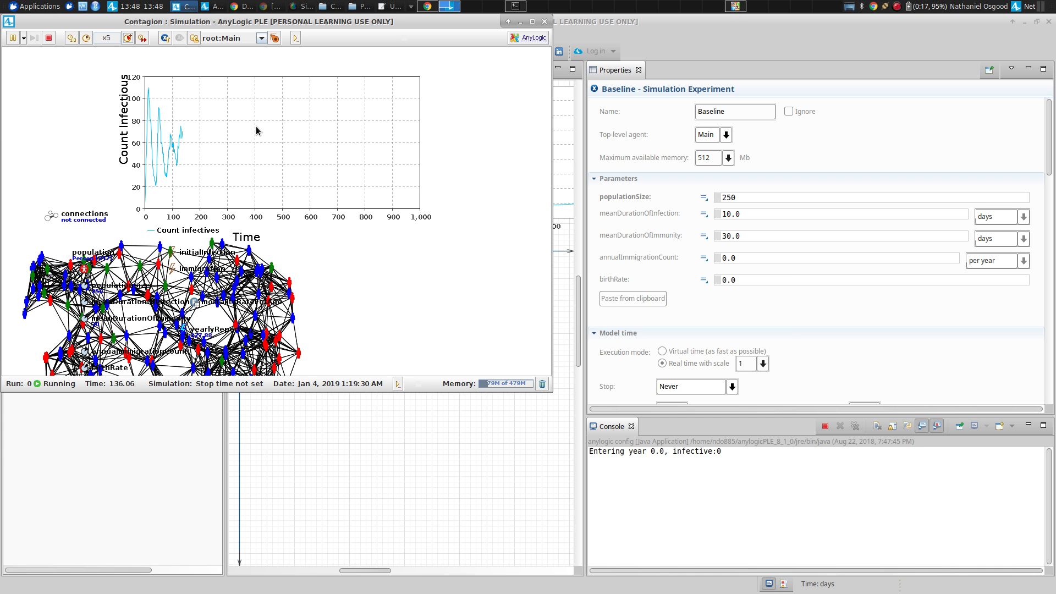
Launch LibreOffice Math, discarding the pending document recovery data, and close the blank formula document.
key(alt+Tab)
click(14, 6)
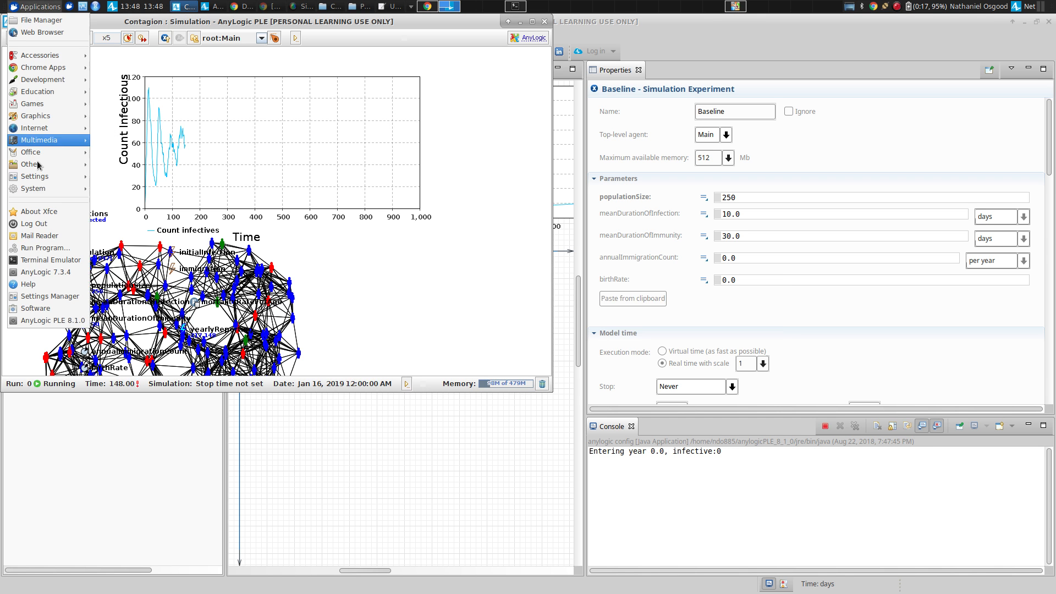
mouse_move(41, 156)
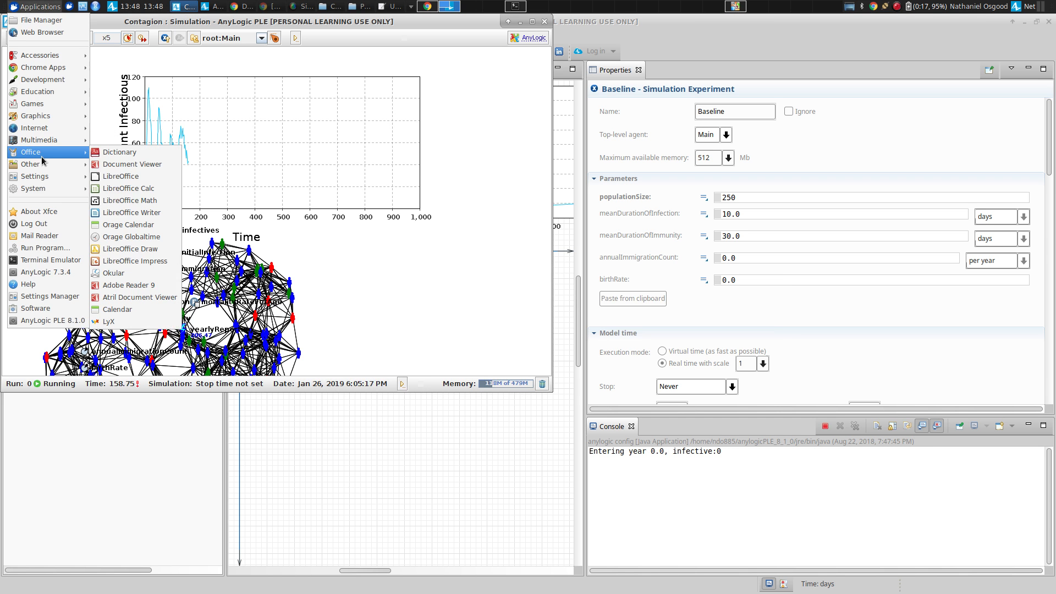
click(112, 201)
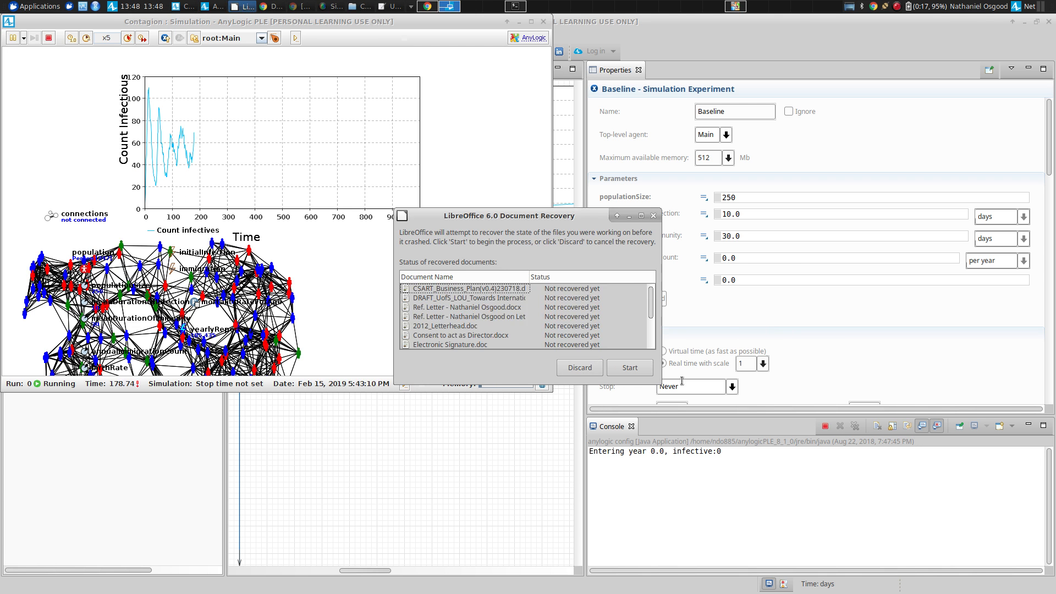
click(579, 367)
click(577, 319)
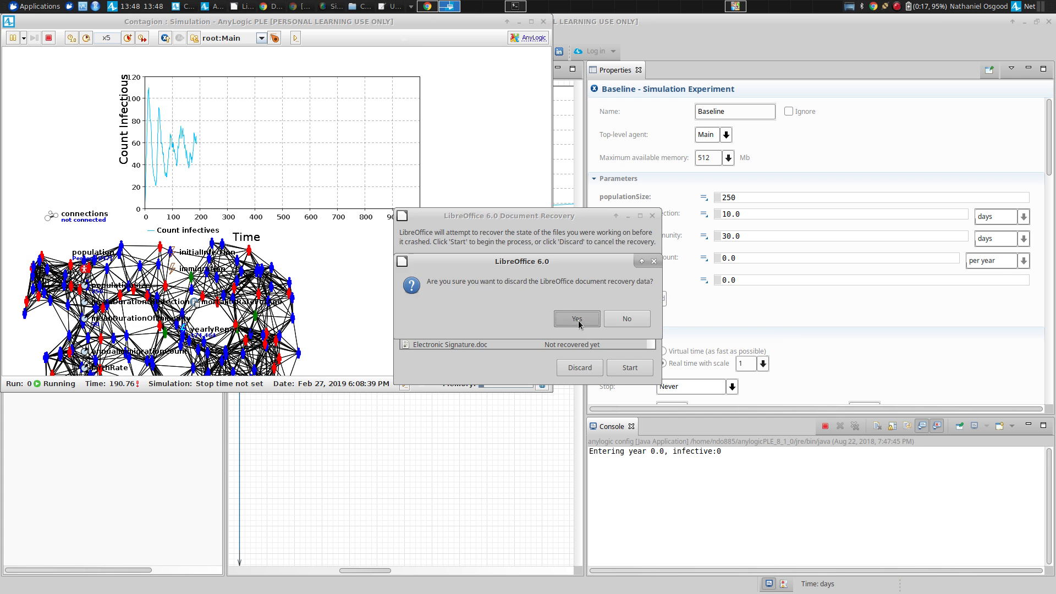
click(575, 387)
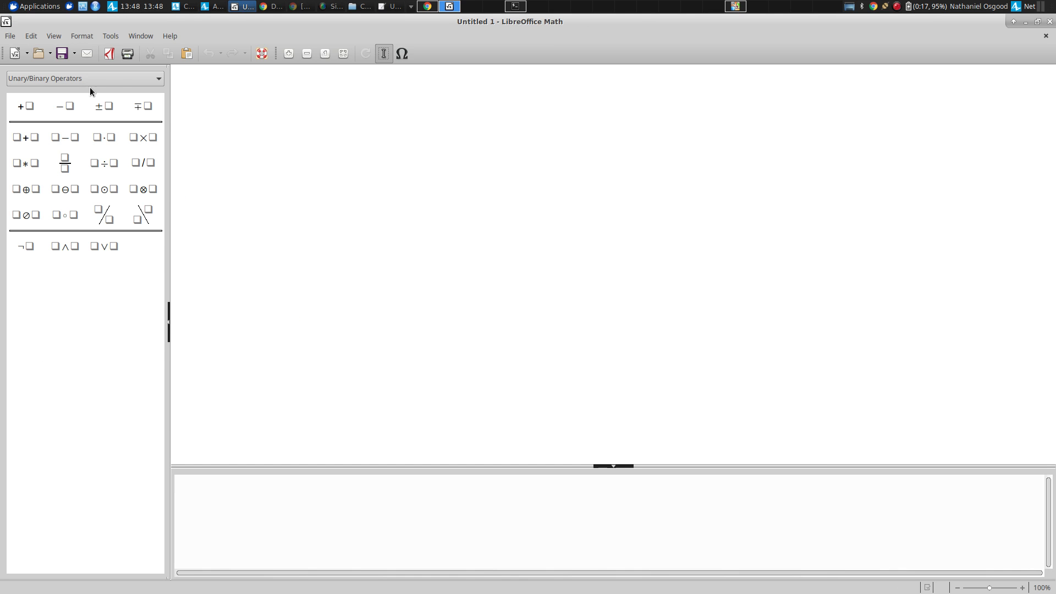
key(ctrl+q)
Open a new LibreOffice Calc spreadsheet and paste the copied chart data at cell A1.
click(39, 6)
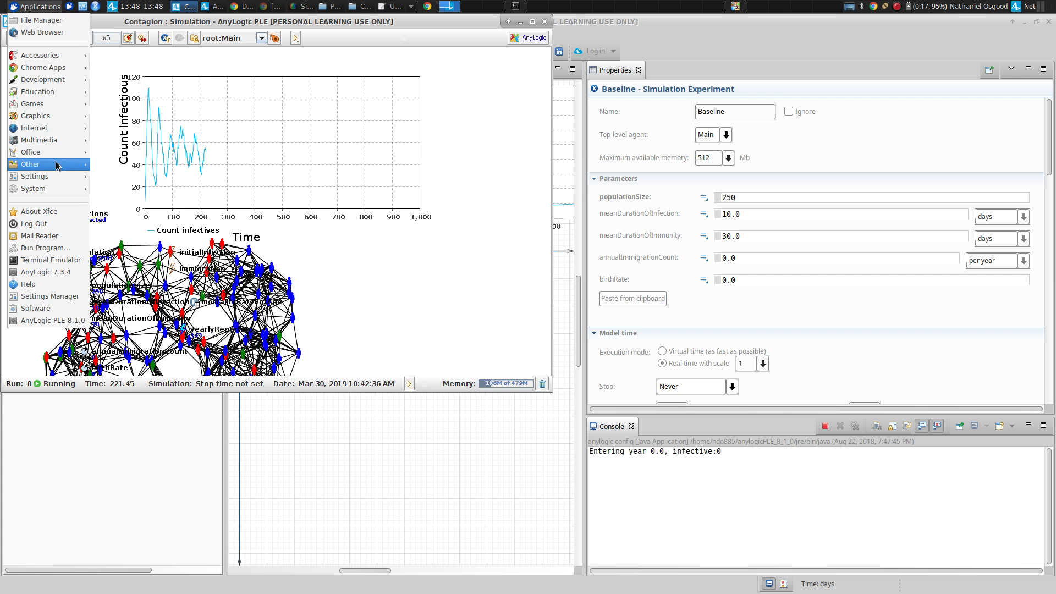
mouse_move(55, 152)
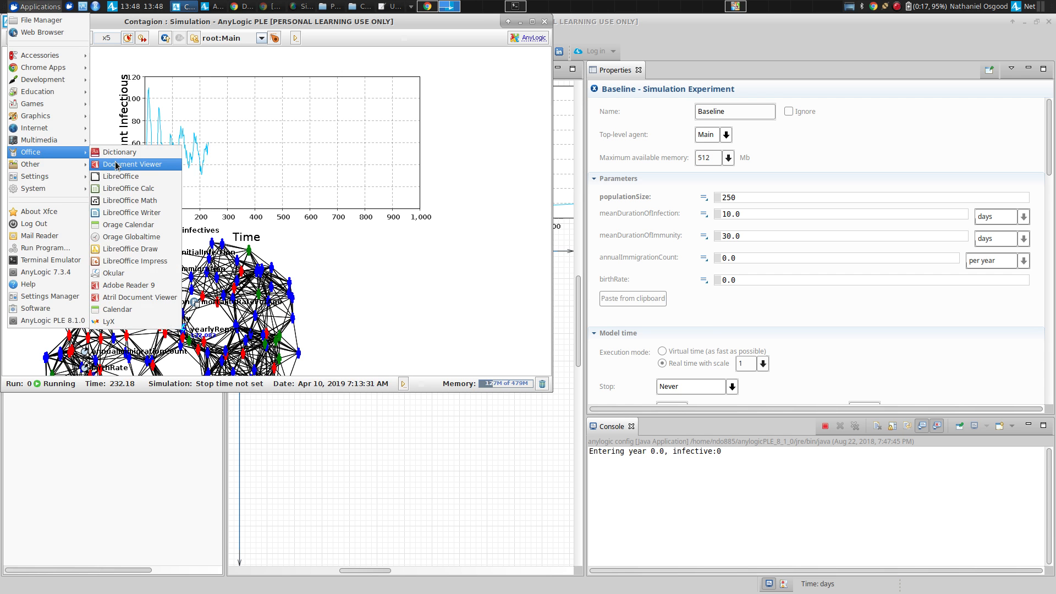
click(115, 188)
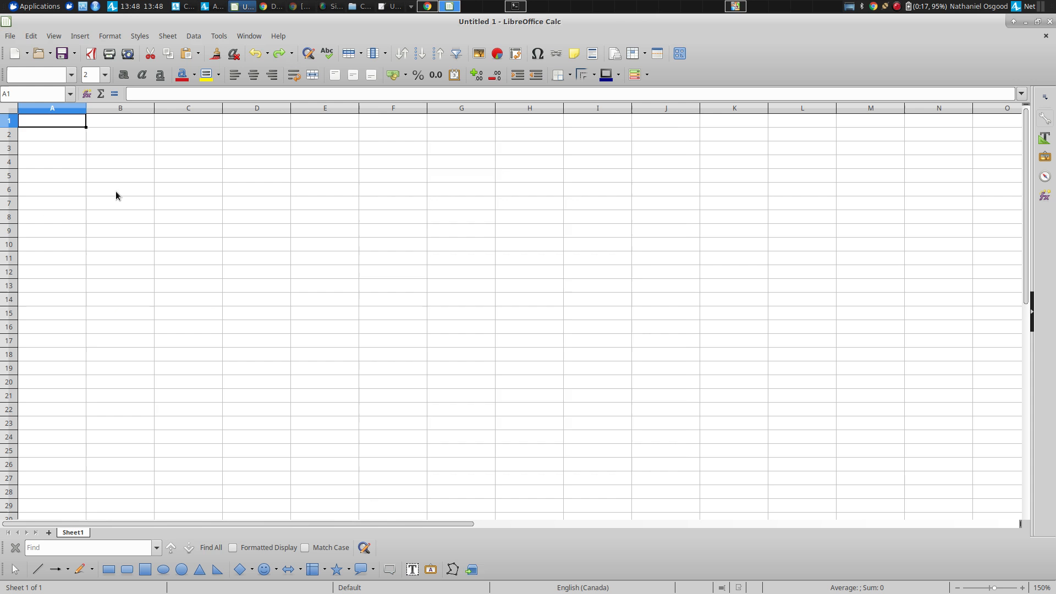
key(ctrl+v)
key(Return)
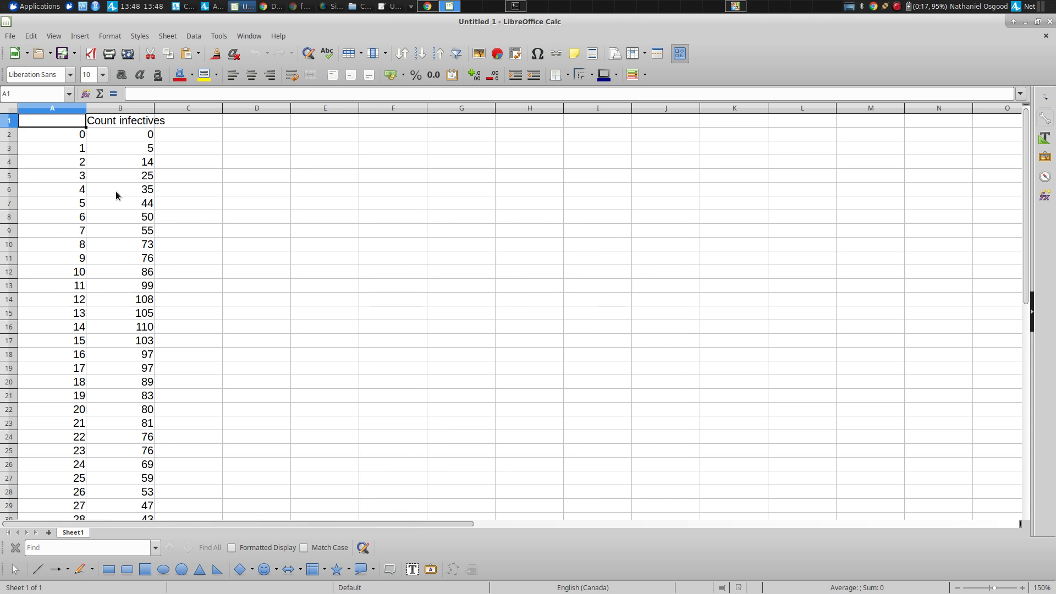
Examine the pasted time and Count infectives columns from the header down to the last row.
key(Right)
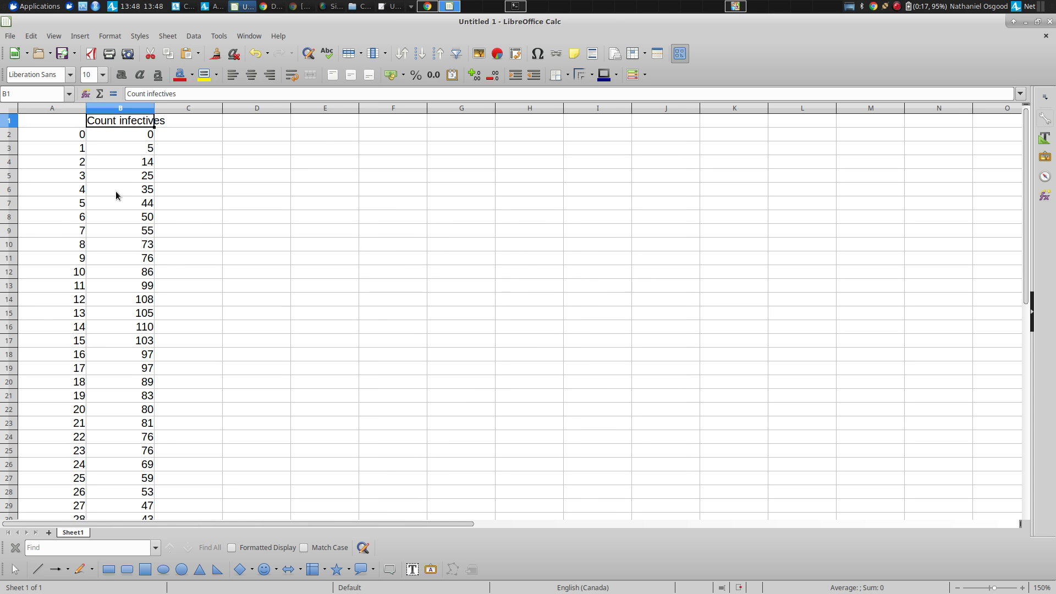
key(Left)
key(Down)
key(Right)
key(Down)
key(Down)
key(Down)
key(Down)
key(Down)
key(Down)
key(Down)
key(Down)
key(Down)
key(Down)
key(Down)
key(Down)
key(Down)
key(Down)
key(Down)
key(Down)
key(Down)
key(Down)
key(Down)
key(Down)
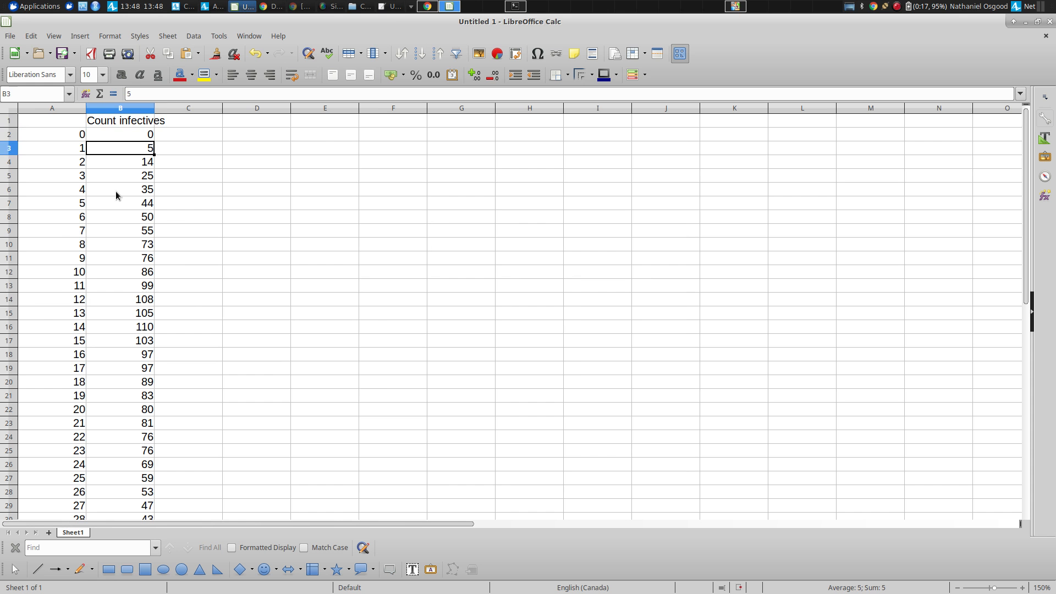
key(ctrl+Down)
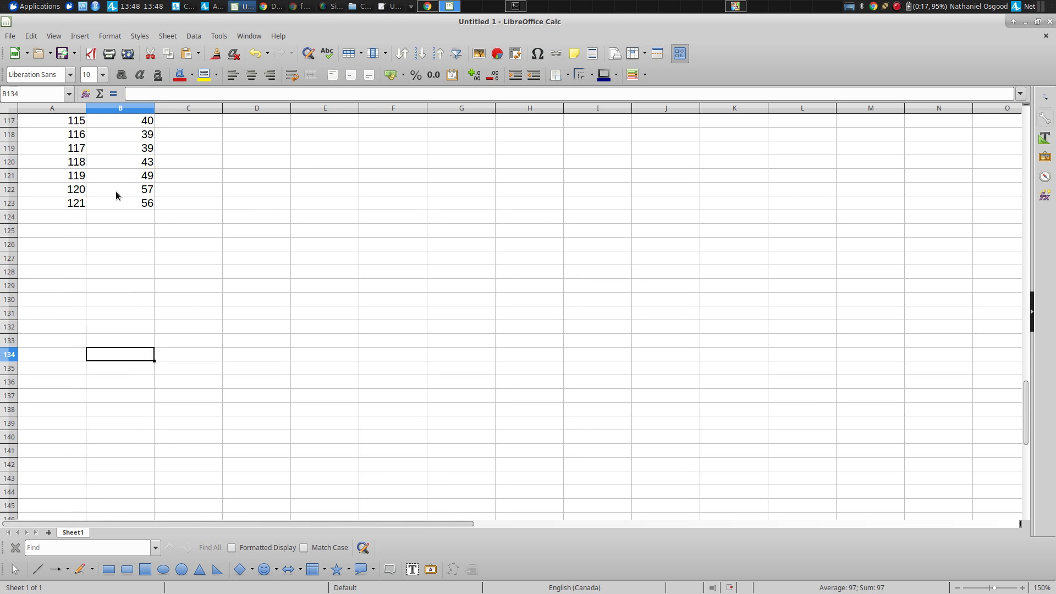
key(ctrl+Up)
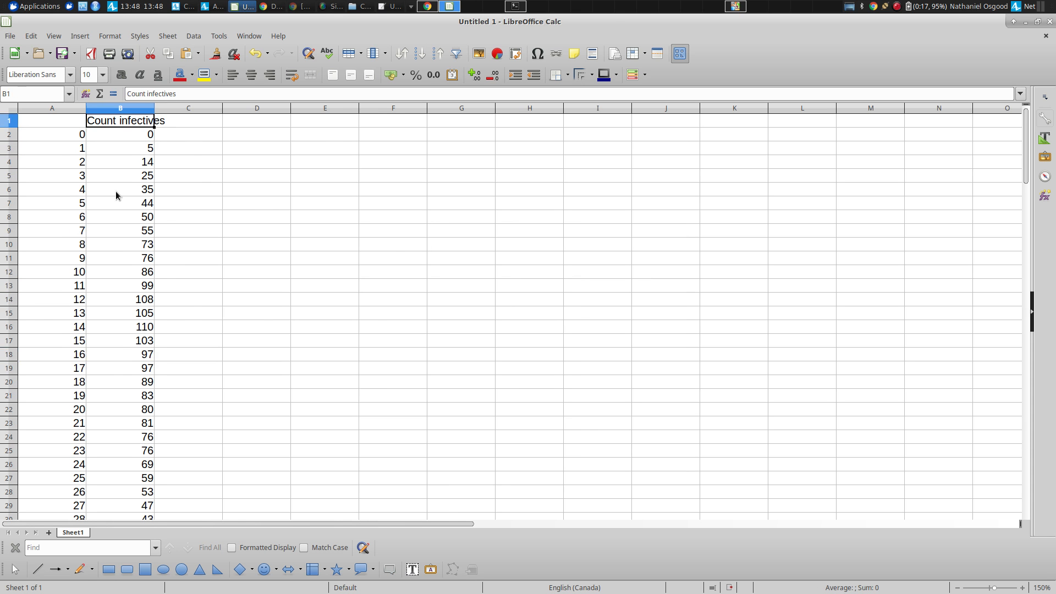
Copy all data of the simulation's chart again and look through the rows already pasted in the Calc sheet.
key(alt+Tab)
right_click(165, 110)
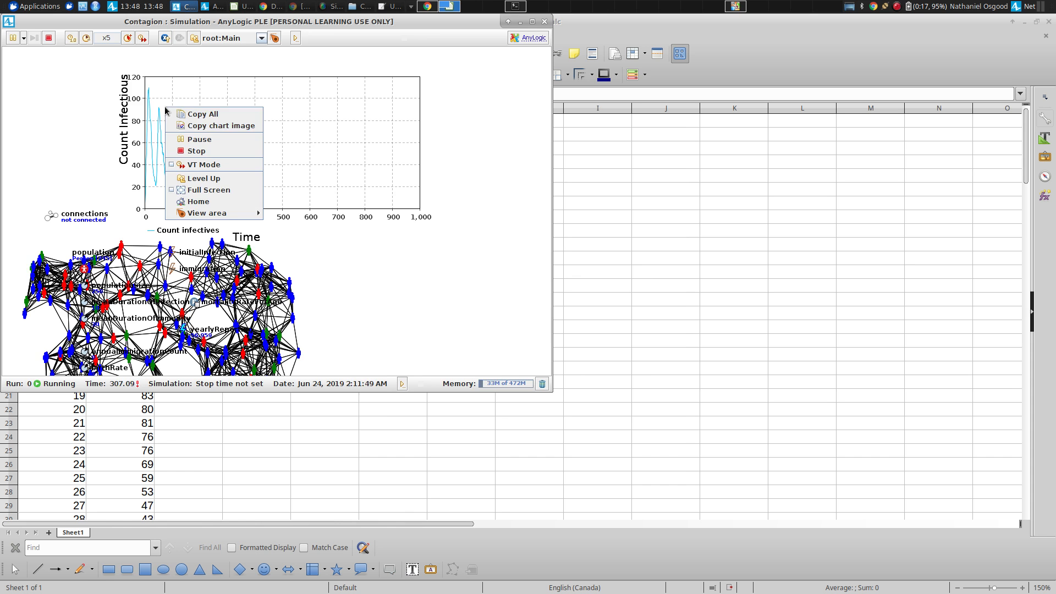
click(220, 114)
key(alt+Tab)
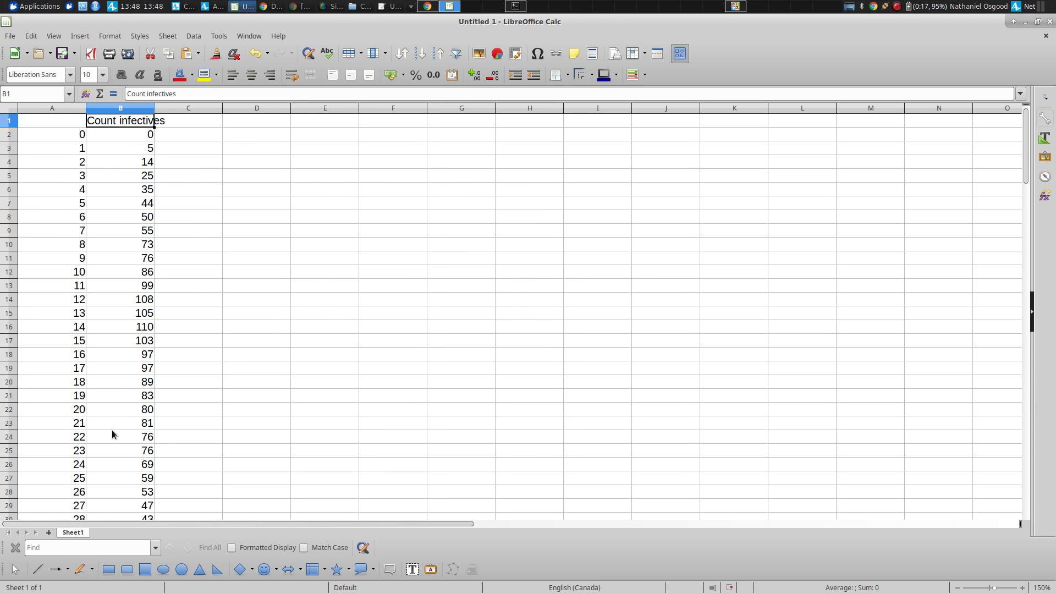
key(Page_Down)
key(Page_Down)
key(Page_Down)
key(Page_Down)
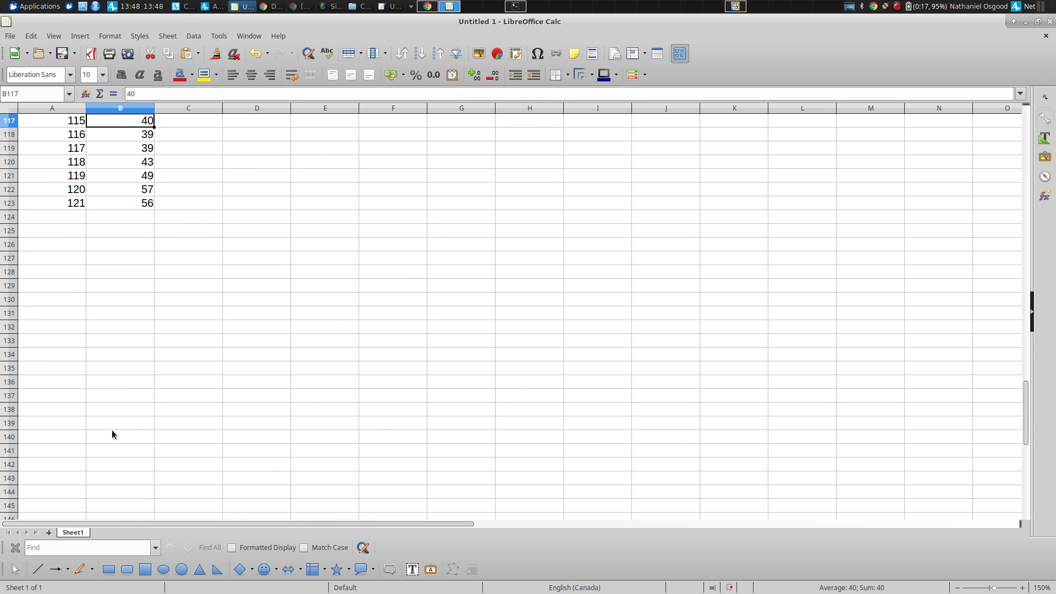
key(ctrl+Home)
Copy the simulation's Count Infectious chart as an image and paste it into the Calc sheet at cell E6.
key(alt+Tab)
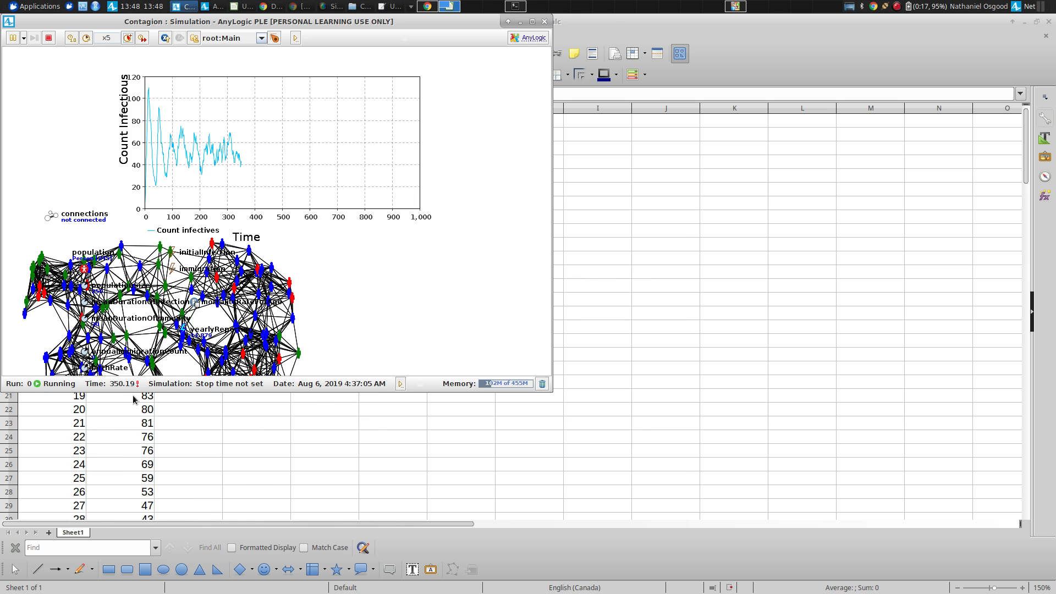
right_click(301, 146)
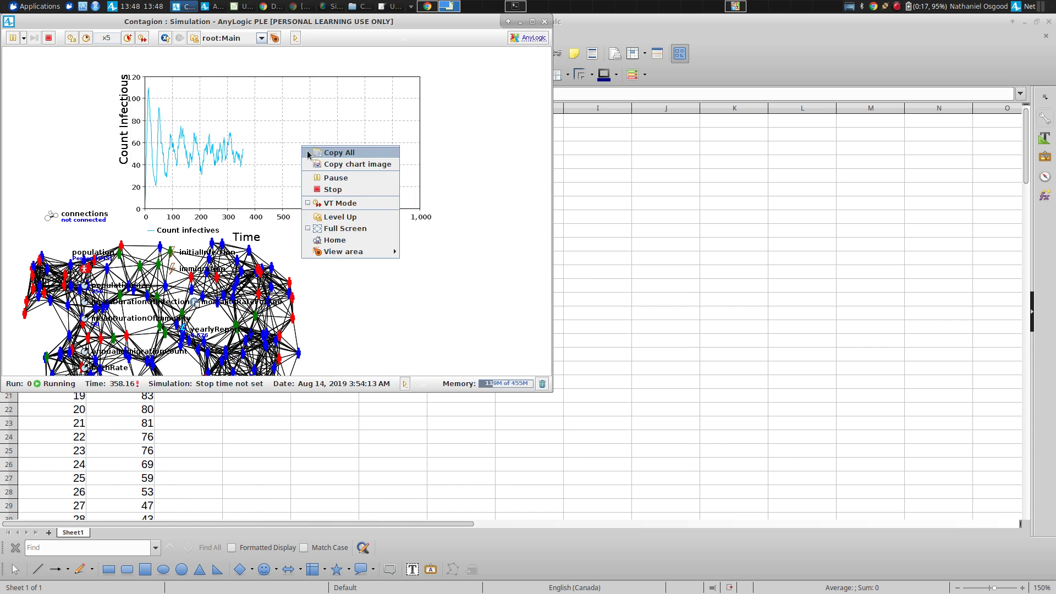
click(341, 163)
key(alt+Tab)
click(325, 189)
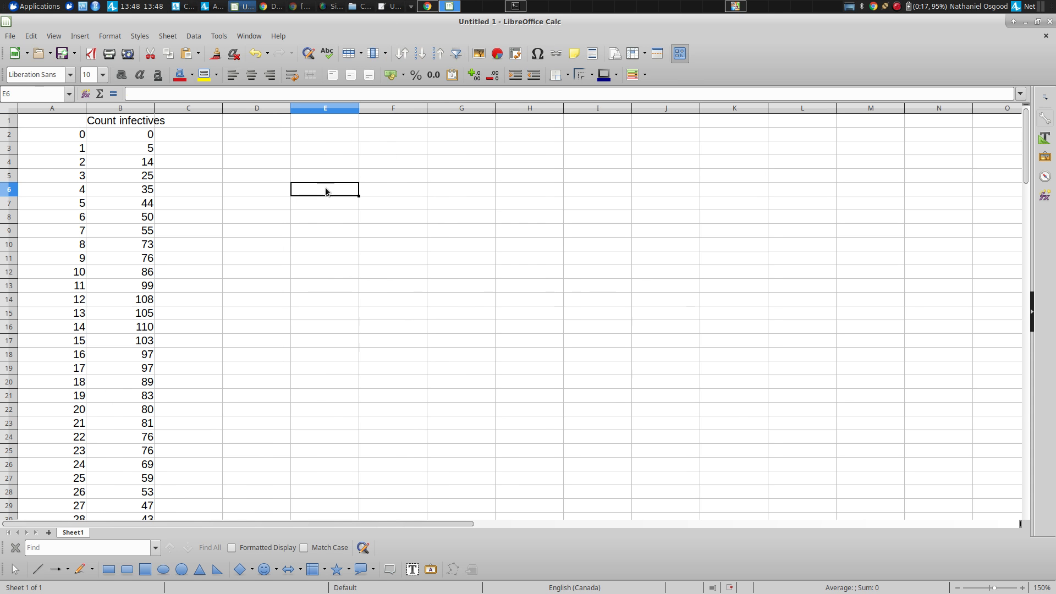
key(ctrl+v)
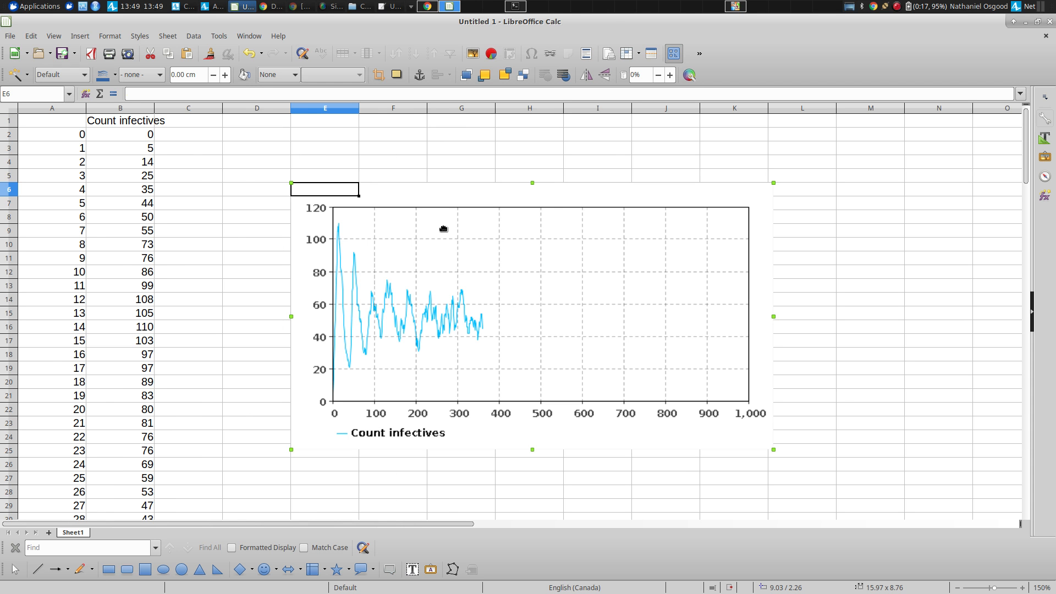
Switch back through the running simulation to the AnyLogic model editor and check the yearly infective counts in the console.
key(alt+Tab)
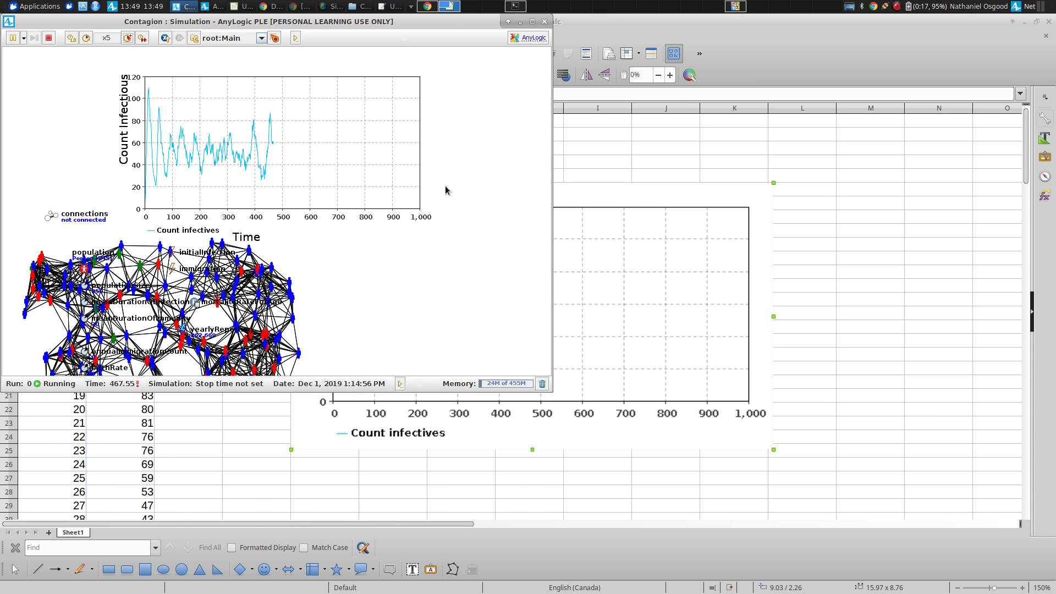
drag(446, 185, 447, 96)
key(alt+Tab)
key(alt+Tab)
key(alt+Tab)
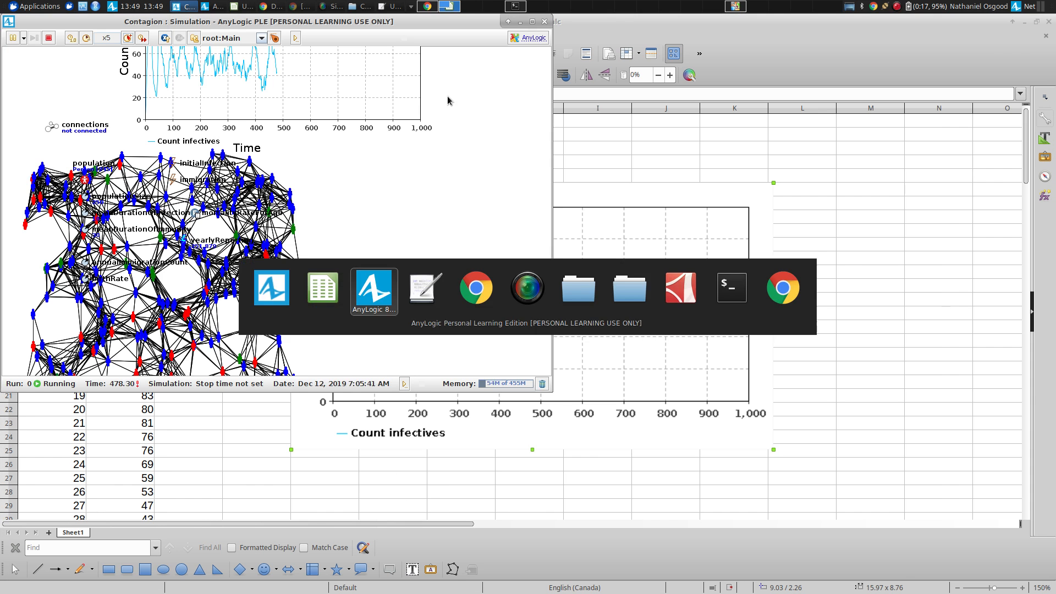
key(alt+shift+Tab)
key(alt+shift+Tab)
key(alt+shift+Tab)
key(alt+Tab)
key(alt+Tab)
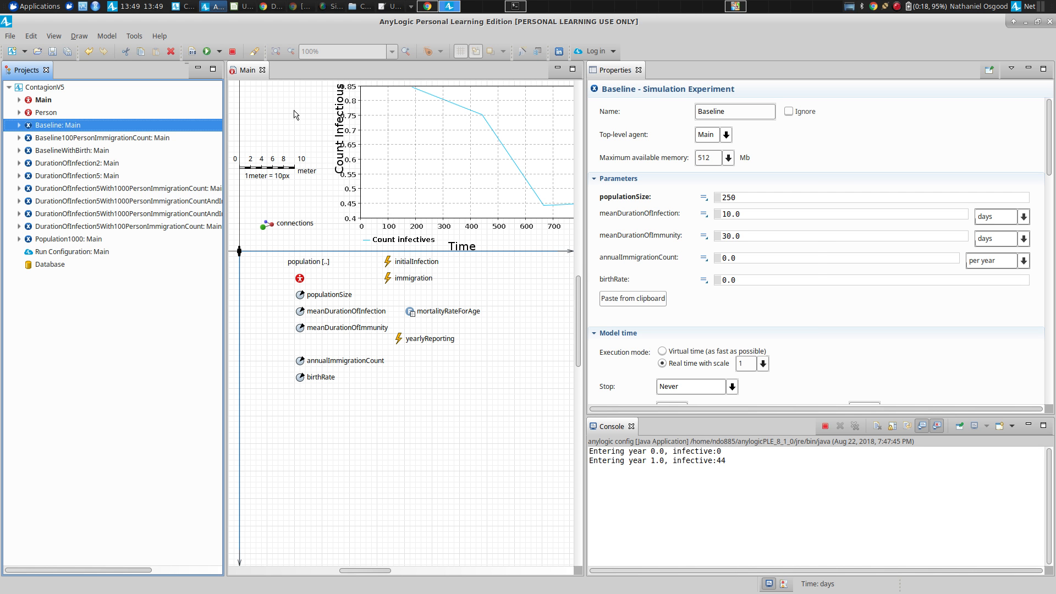
Switch to the running Contagion simulation window and raise its execution speed to x500.
key(alt+Tab)
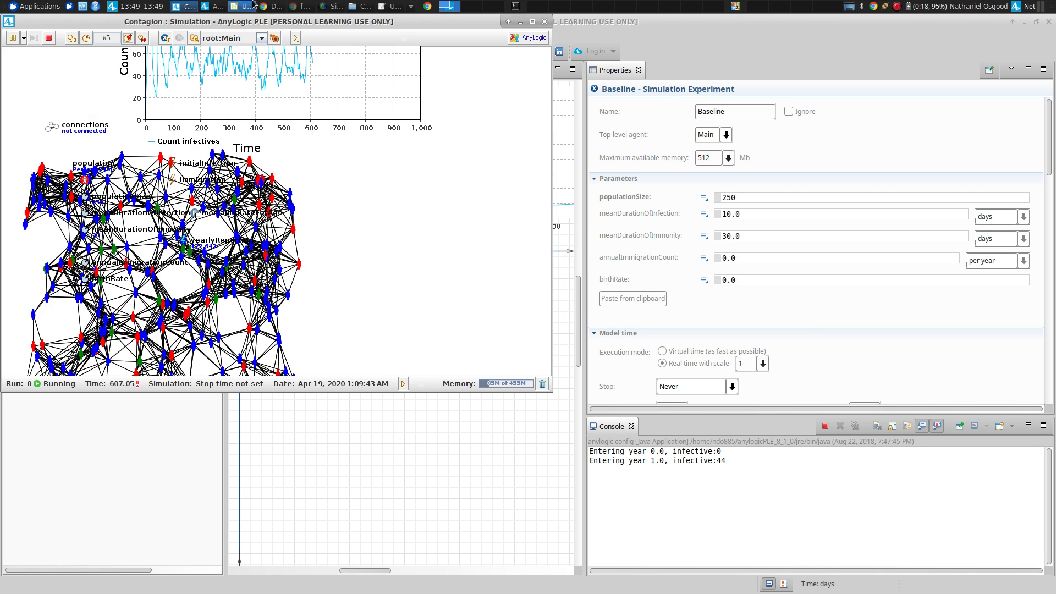
click(130, 38)
click(128, 38)
click(128, 38)
click(128, 38)
click(128, 38)
click(129, 38)
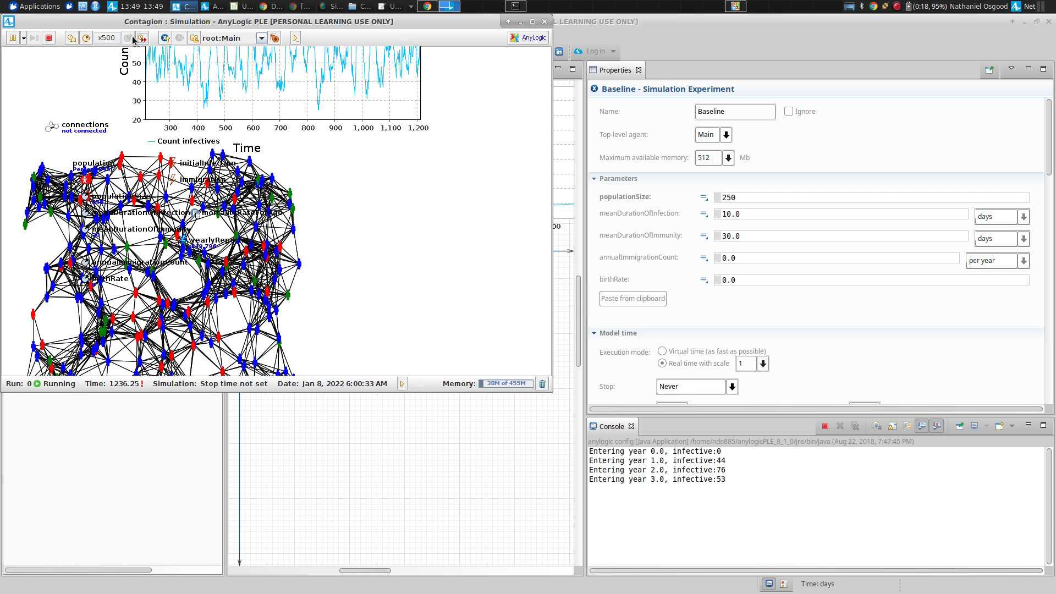
Return to the AnyLogic model editor, check the yearly infective counts in the console and terminate the simulation run.
key(alt+Tab)
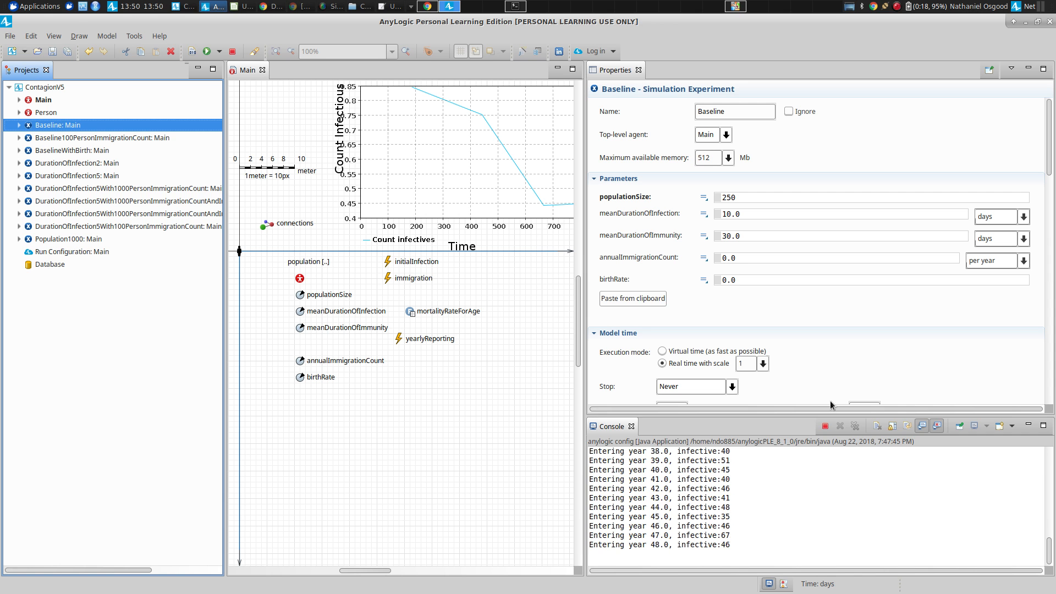
click(823, 426)
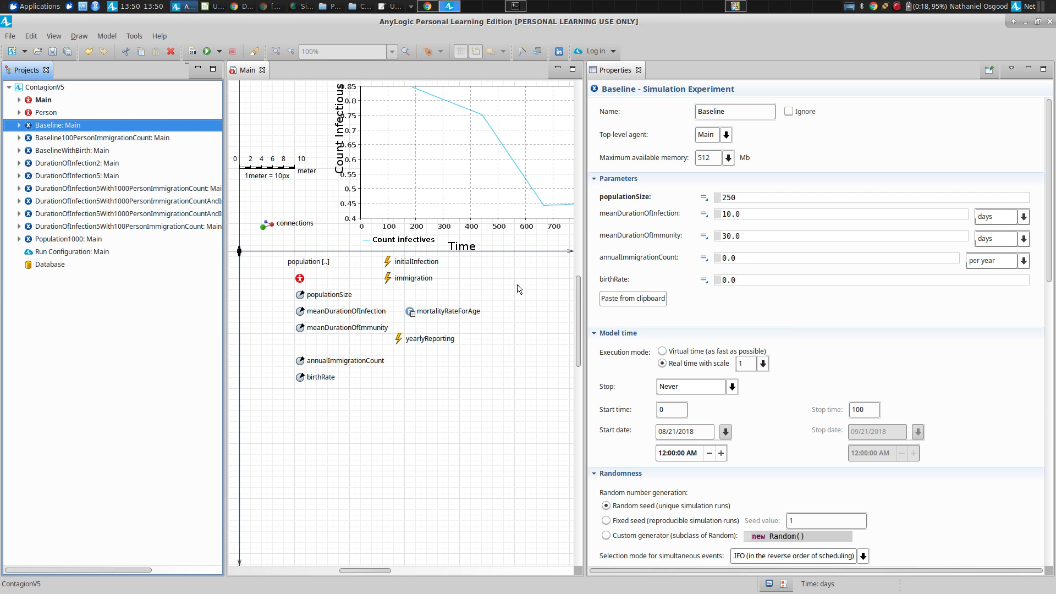
key(alt+Tab)
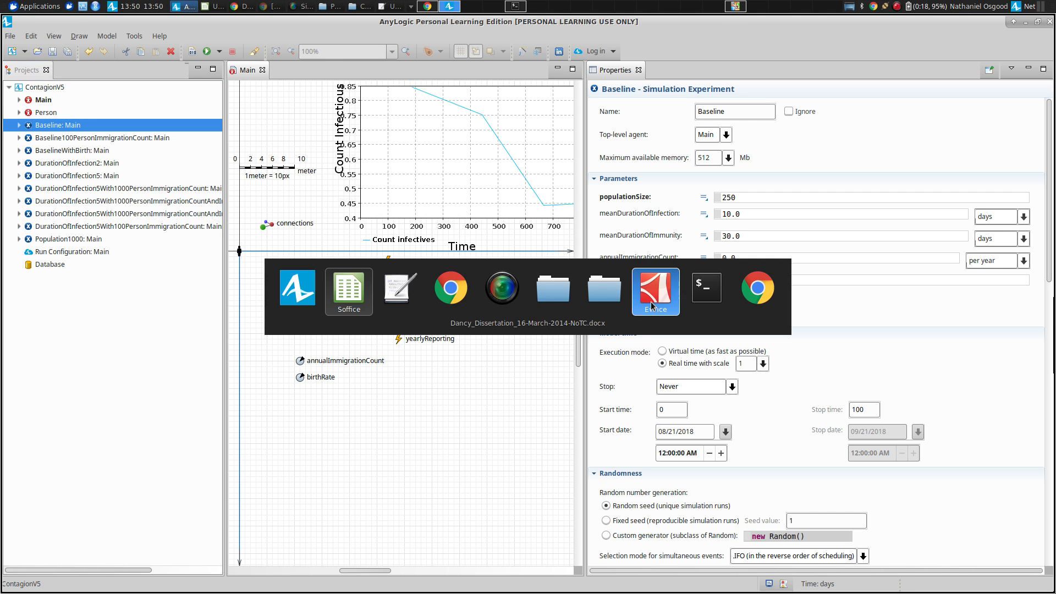
key(alt+shift+Tab)
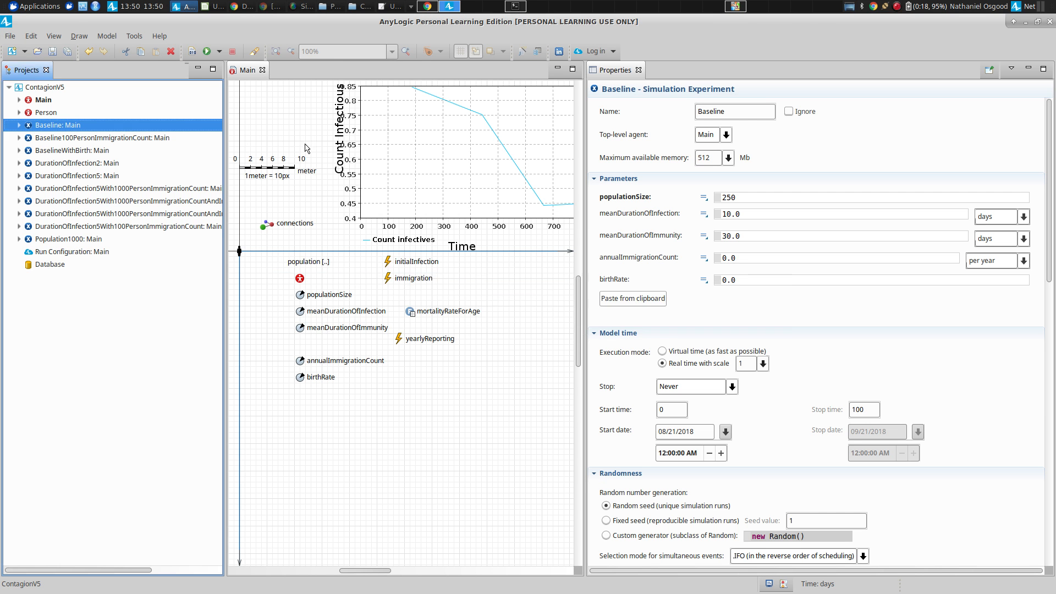
Save the model under the new name ContagionV6 in the Models folder.
click(10, 36)
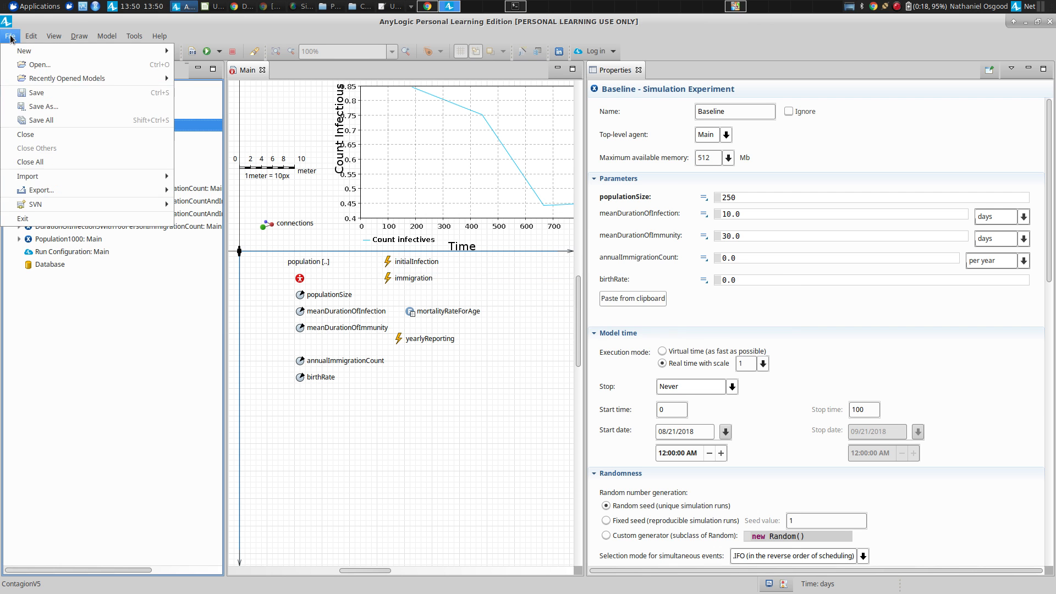
click(44, 107)
key(End)
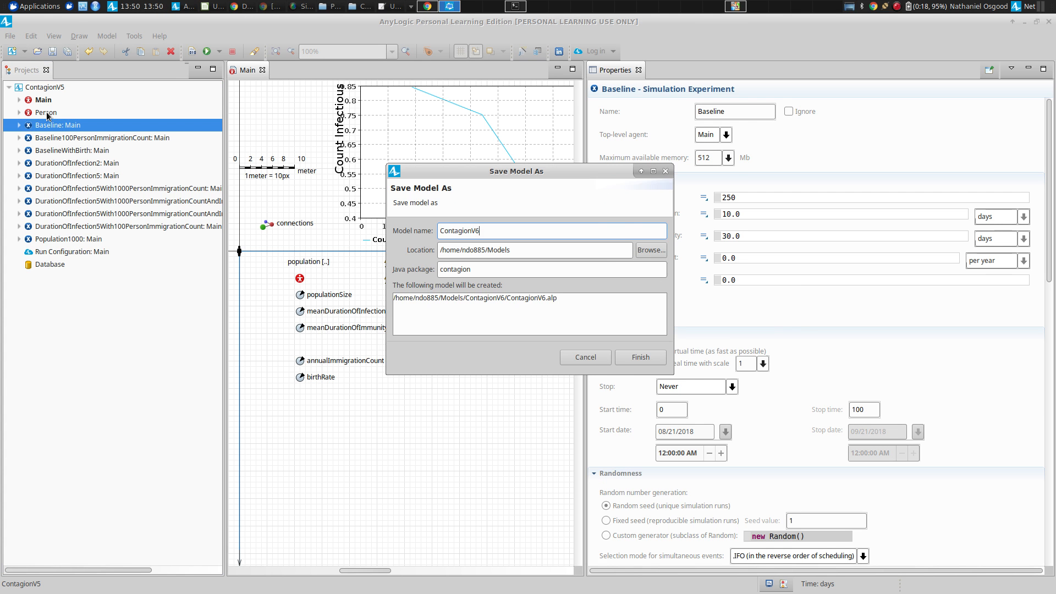
key(BackSpace)
text(6)
key(Return)
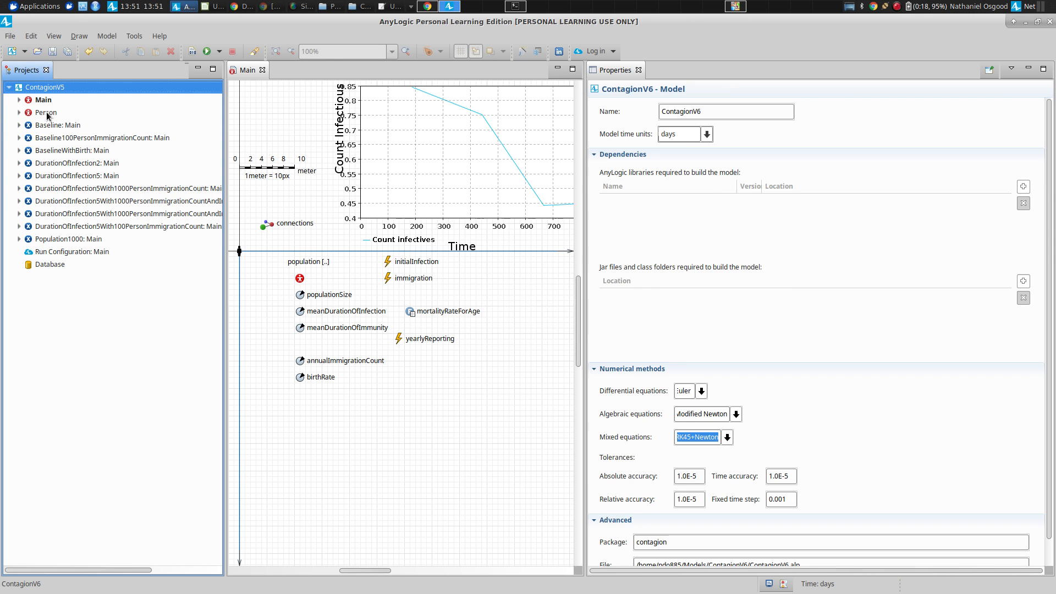
Switch to Google Drive in Chrome and upload ContagionV6.alp from the Models/ContagionV6 folder to the Day 3 folder.
key(alt+Tab)
key(alt+Tab)
key(alt+Tab)
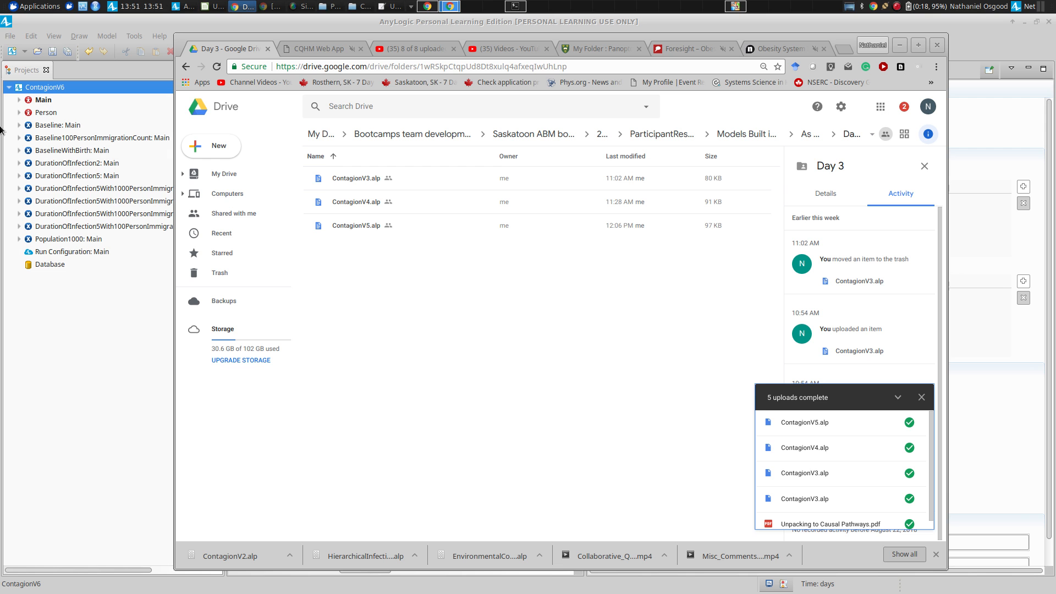
key(alt+Tab)
key(Escape)
click(226, 149)
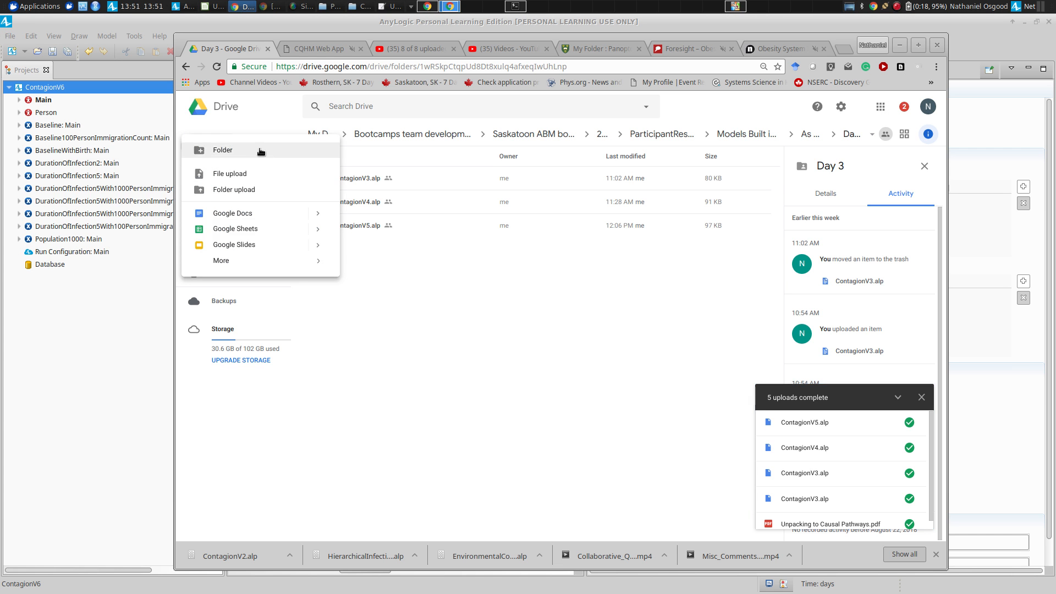
click(260, 176)
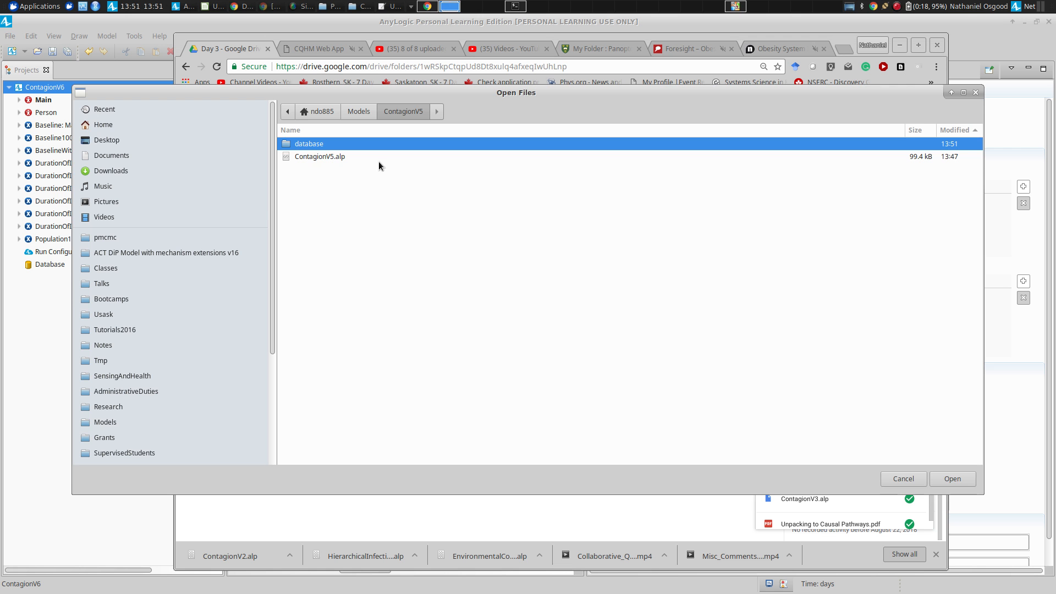
click(358, 111)
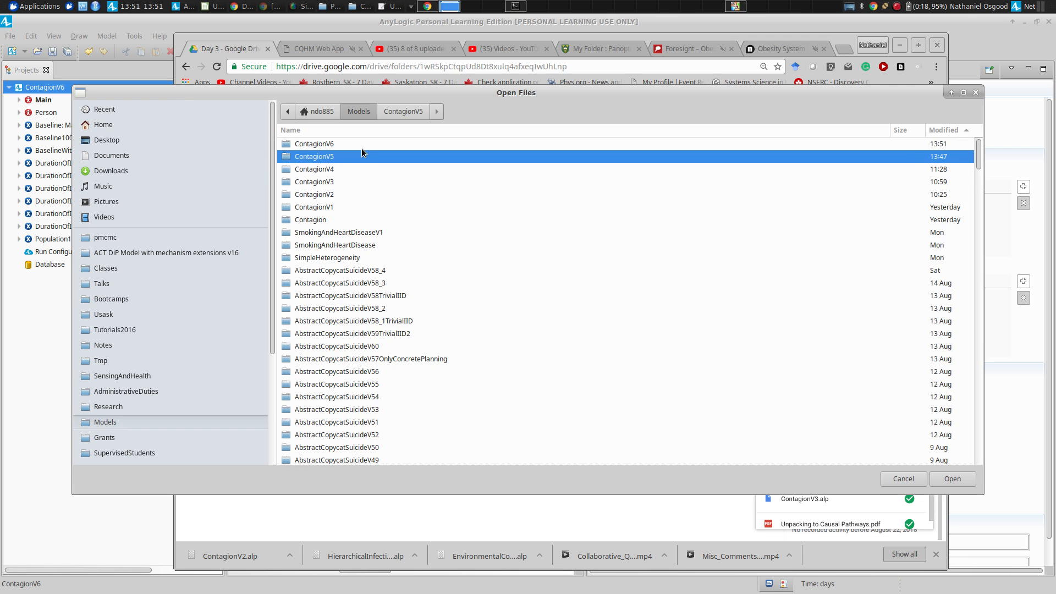
double_click(361, 146)
double_click(361, 155)
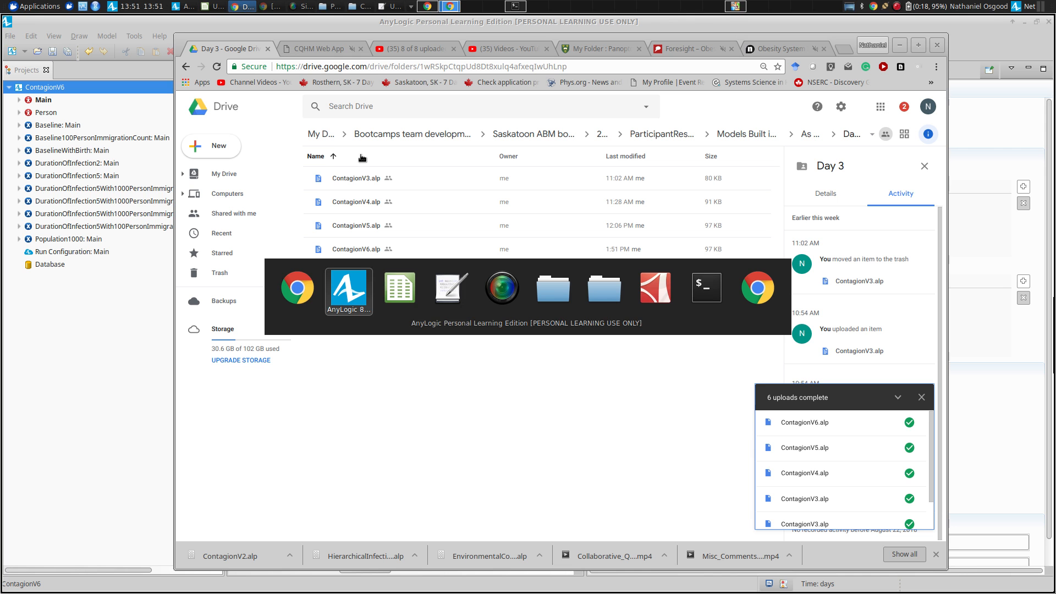
key(alt+Tab)
key(alt+Tab)
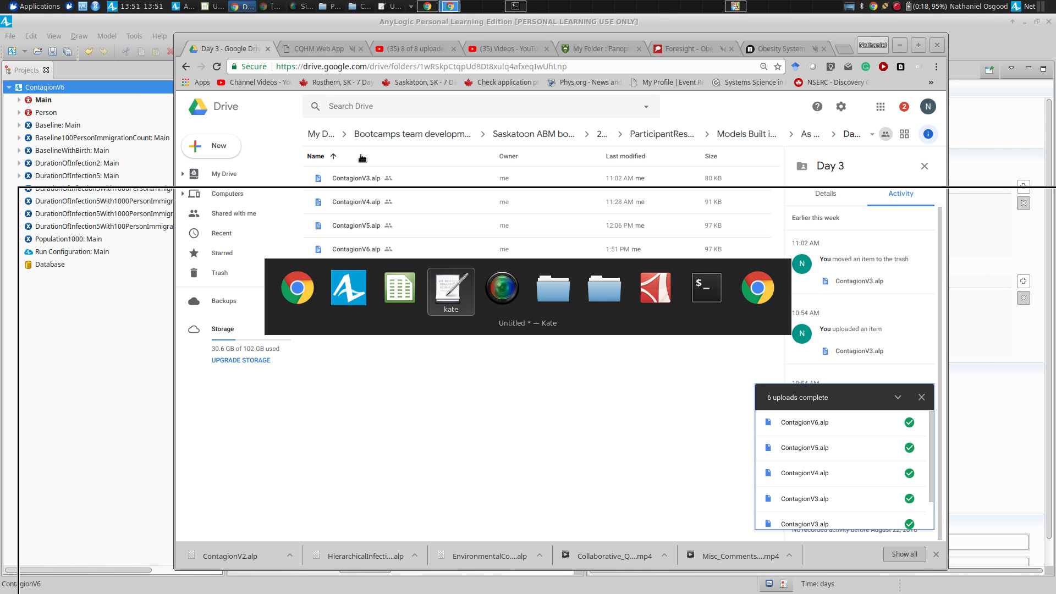
key(alt+Tab)
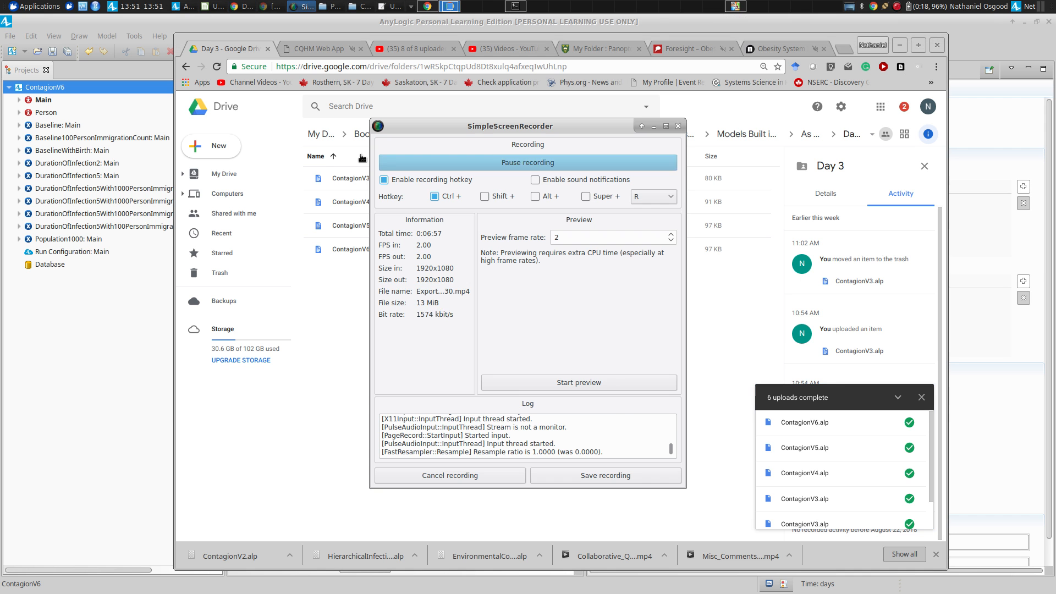